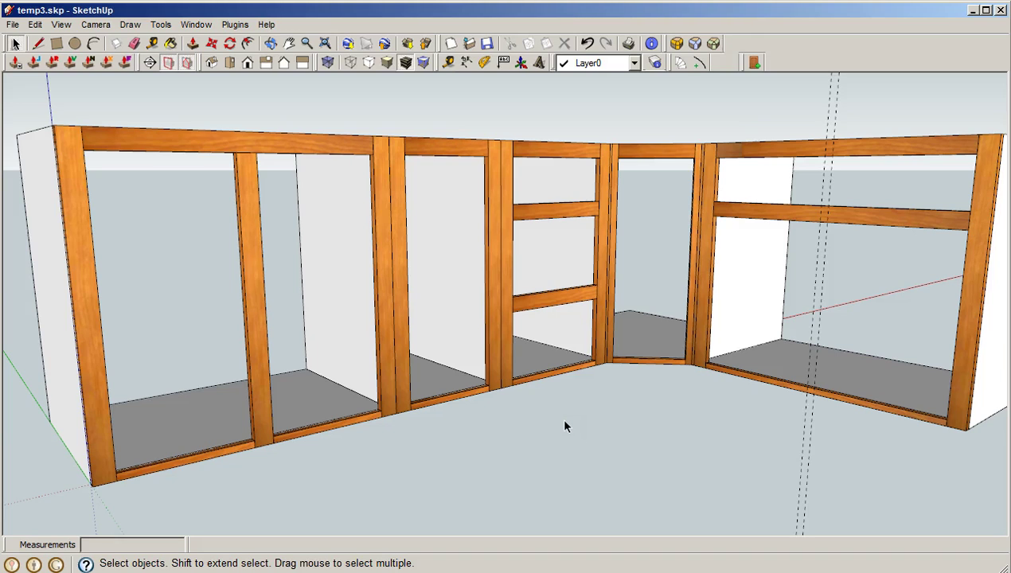
Place a bamboo single-arch inset door with 0 mm protrusion in the first opening of the double cabinet.
{"action": "left_click", "coordinate": [753, 63]}
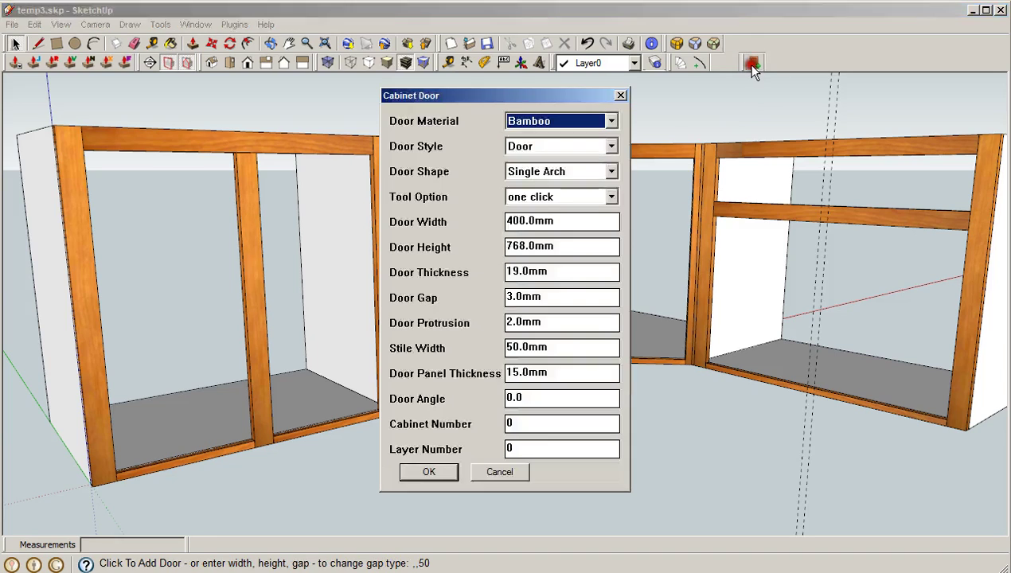
{"action": "left_click", "coordinate": [610, 196]}
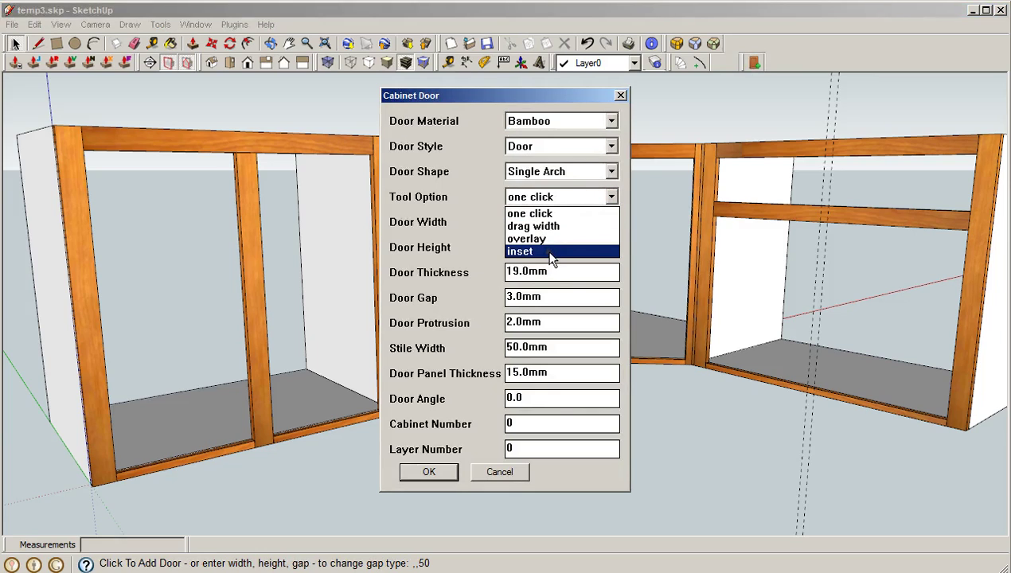
{"action": "left_click", "coordinate": [550, 253]}
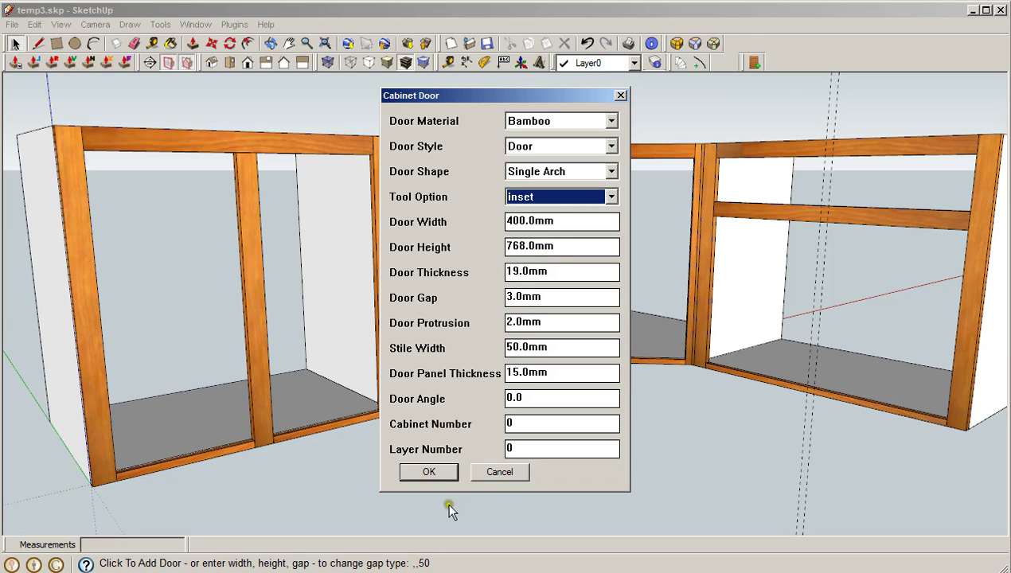
{"action": "left_click_drag", "start_coordinate": [574, 323], "coordinate": [371, 325]}
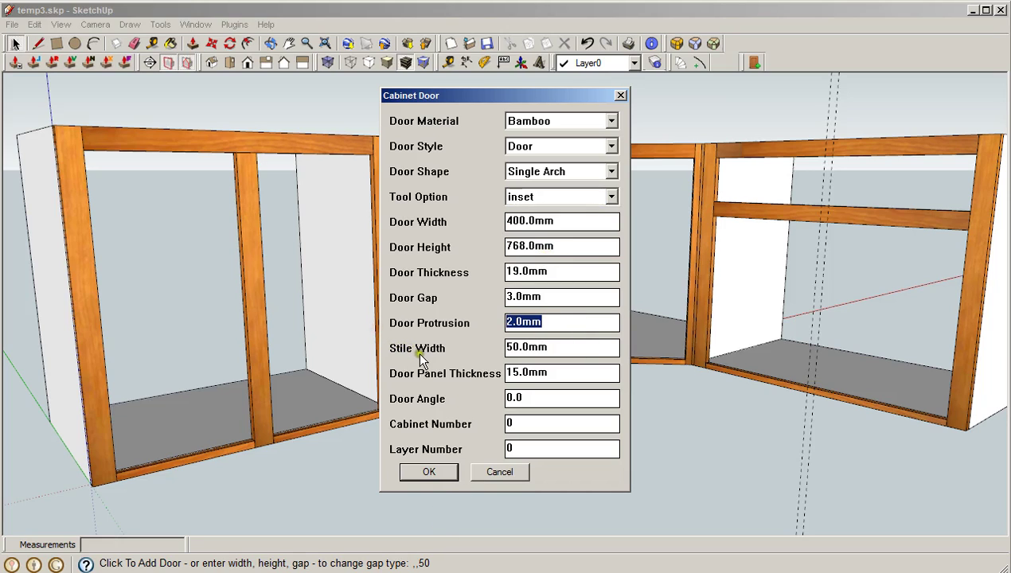
{"action": "type", "text": "0"}
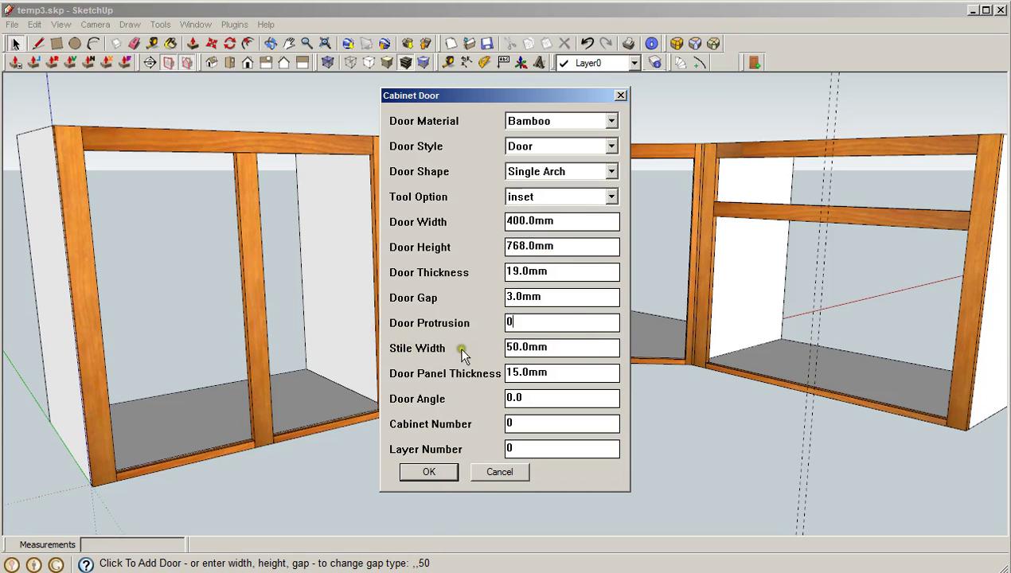
{"action": "left_click", "coordinate": [559, 298]}
{"action": "left_click", "coordinate": [428, 472]}
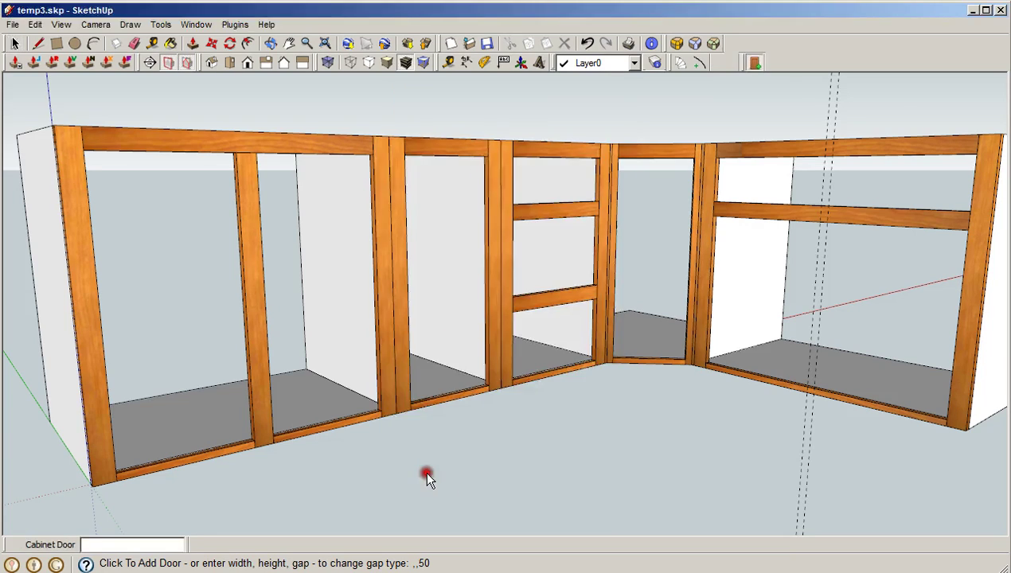
{"action": "left_click", "coordinate": [116, 472]}
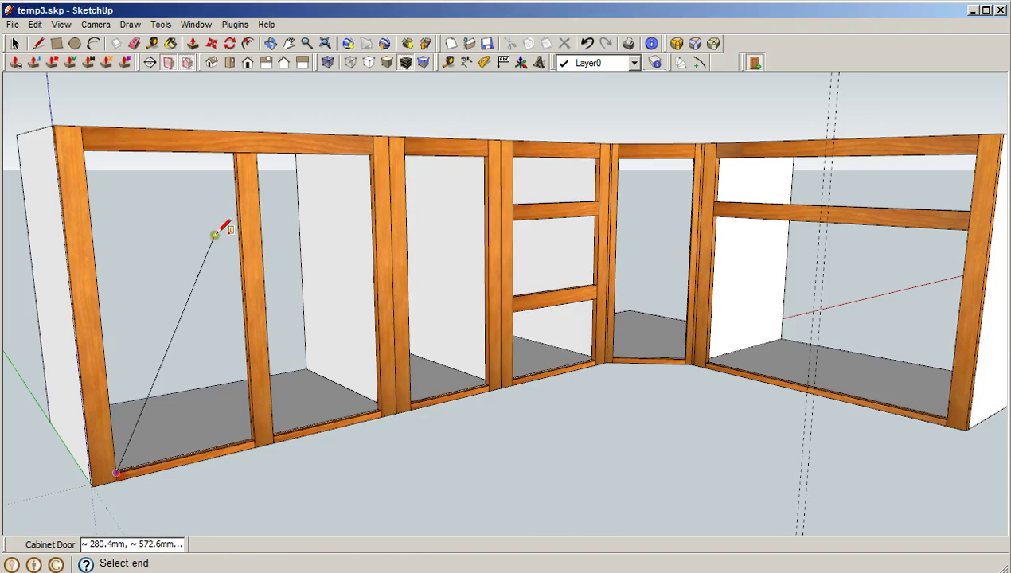
{"action": "left_click", "coordinate": [237, 151]}
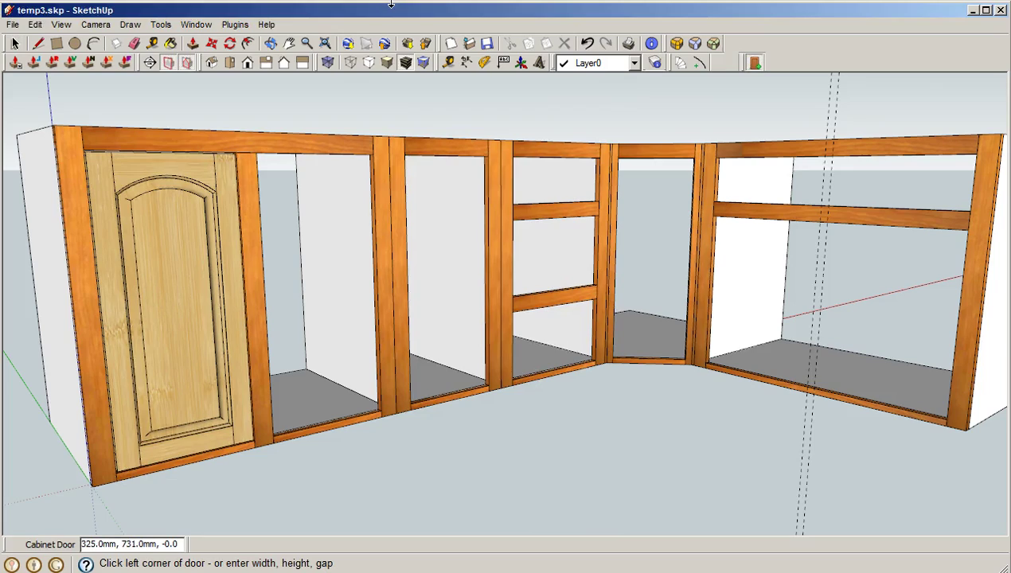
Examine how the bamboo door sits inside its face frame, checking the gaps along its lower and upper edges.
{"action": "left_click", "coordinate": [271, 44]}
{"action": "left_click_drag", "start_coordinate": [167, 254], "coordinate": [260, 397]}
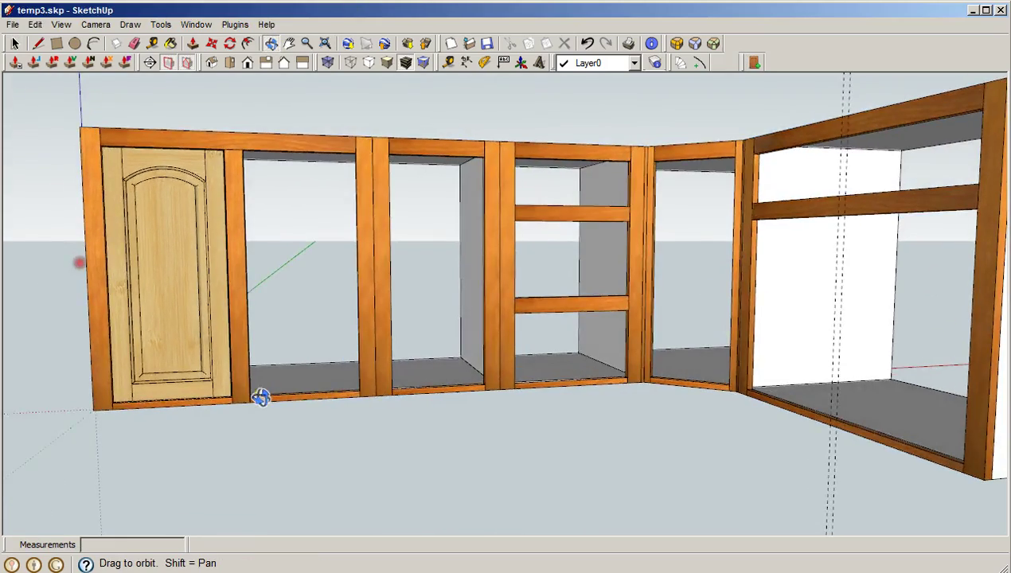
{"action": "scroll", "coordinate": [253, 377], "scroll_direction": "up", "scroll_amount": 6}
{"action": "left_click_drag", "start_coordinate": [220, 347], "coordinate": [605, 349]}
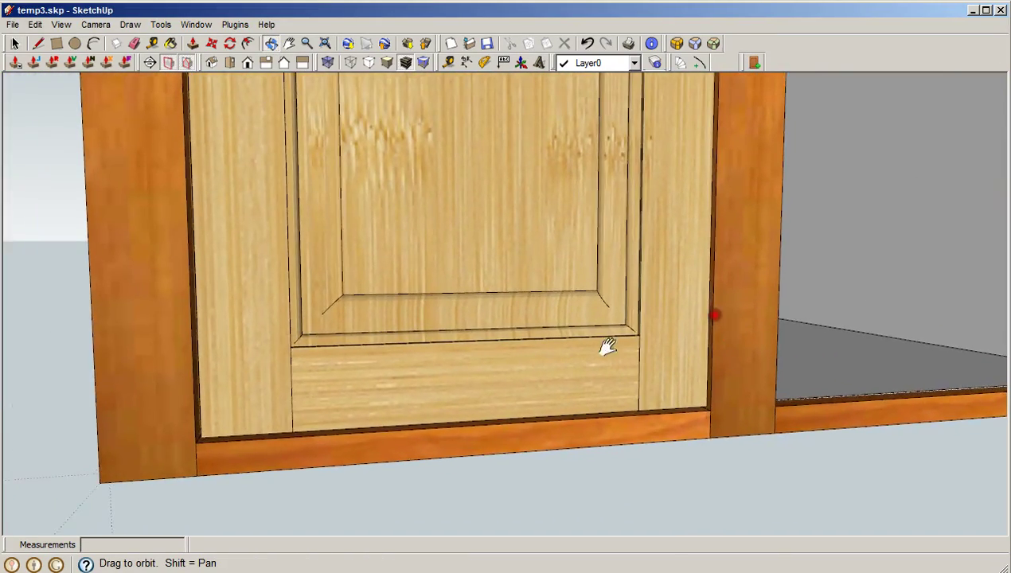
{"action": "left_click_drag", "start_coordinate": [244, 406], "coordinate": [192, 443]}
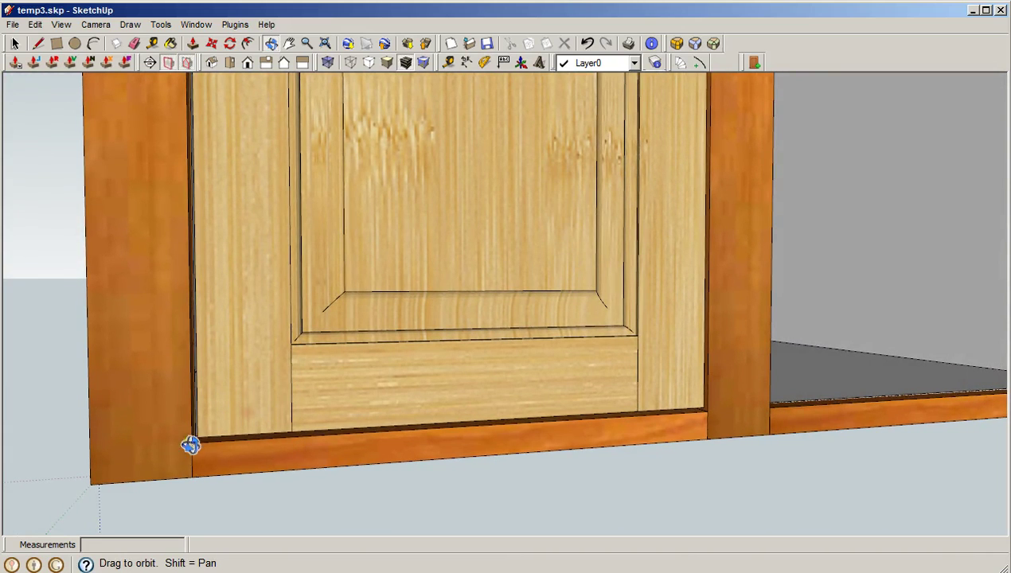
{"action": "scroll", "coordinate": [625, 265], "scroll_direction": "up", "scroll_amount": 5}
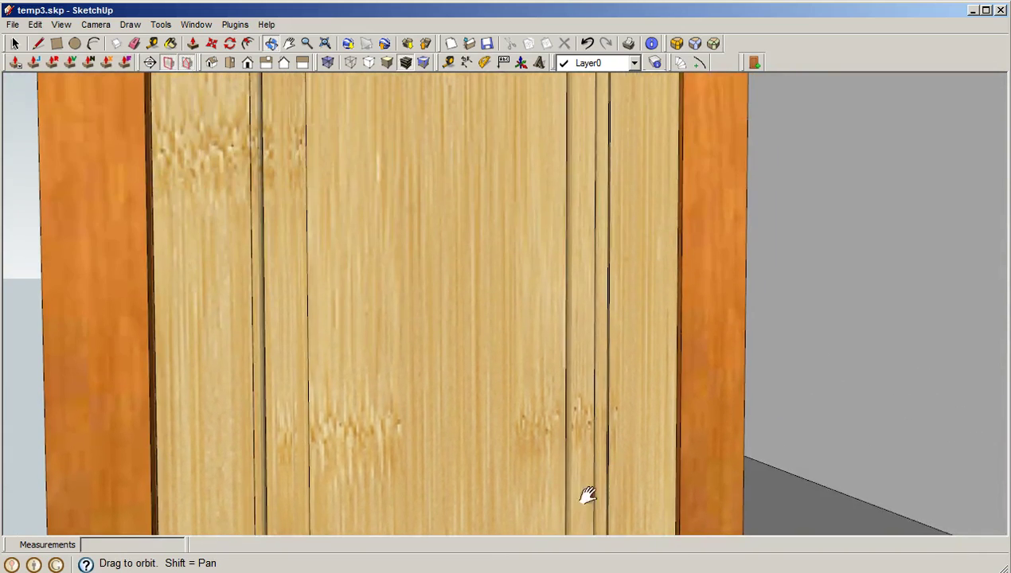
{"action": "left_click_drag", "start_coordinate": [575, 231], "coordinate": [641, 198], "text": "shift"}
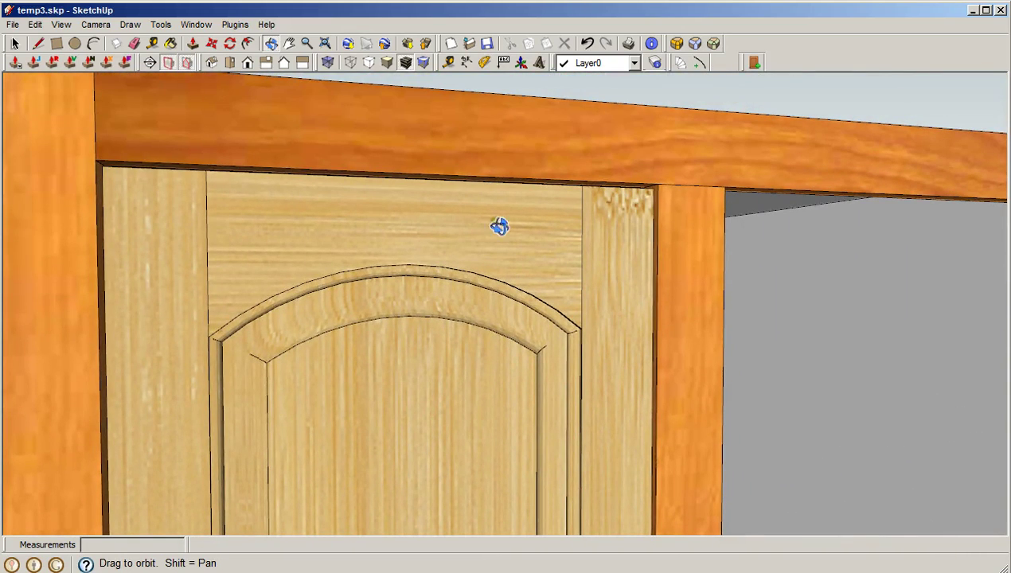
{"action": "scroll", "coordinate": [473, 221], "scroll_direction": "down", "scroll_amount": 10}
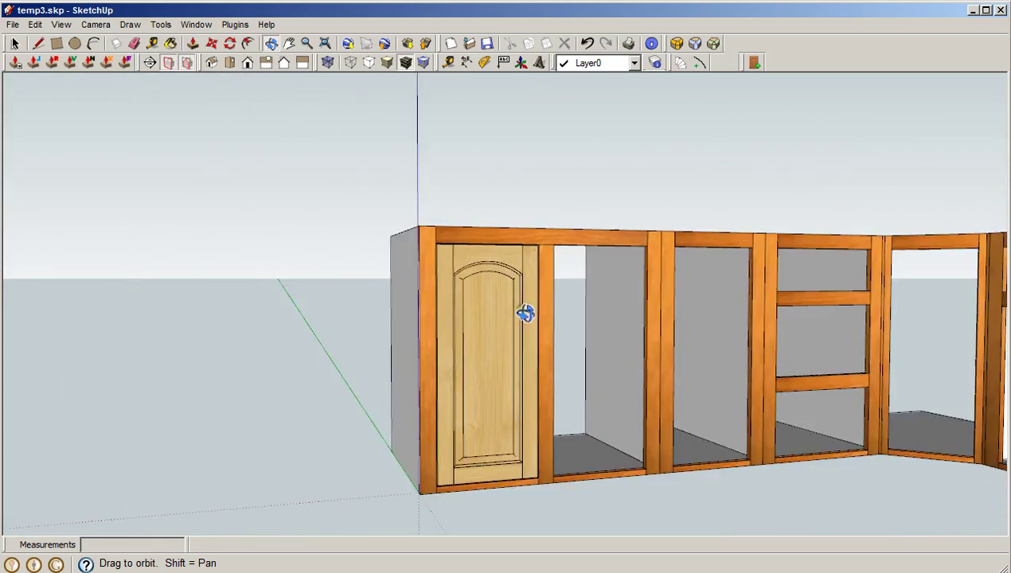
{"action": "left_click_drag", "start_coordinate": [776, 289], "coordinate": [637, 334], "text": "shift"}
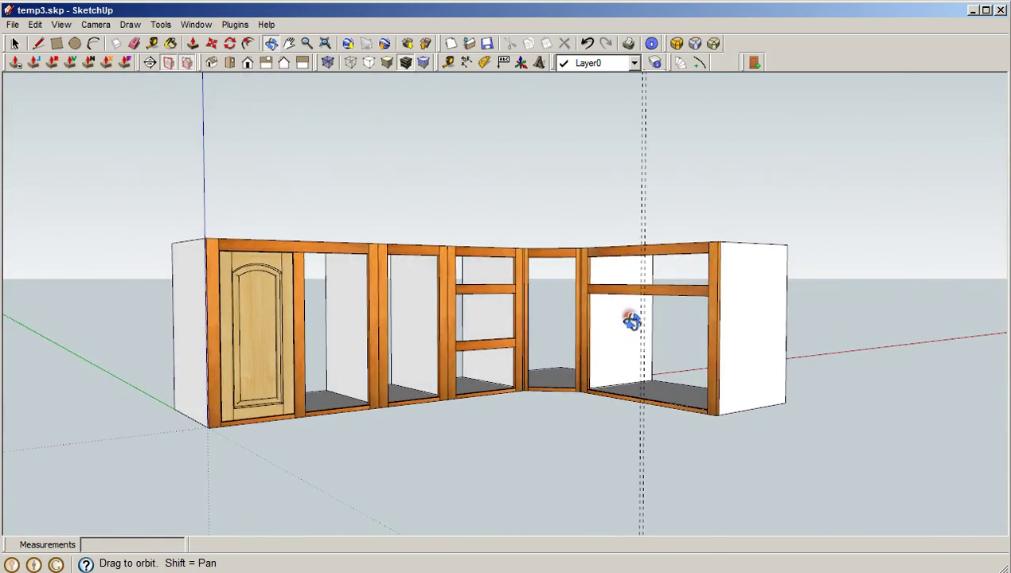
{"action": "scroll", "coordinate": [524, 322], "scroll_direction": "up", "scroll_amount": 3}
{"action": "left_click_drag", "start_coordinate": [524, 323], "coordinate": [596, 311], "text": "shift"}
{"action": "scroll", "coordinate": [596, 311], "scroll_direction": "up", "scroll_amount": 3}
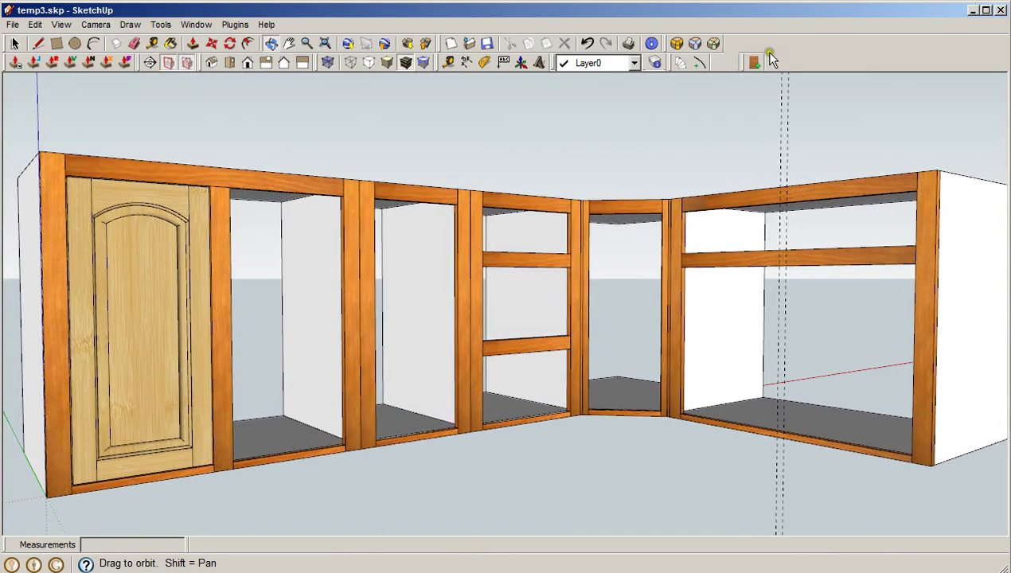
Set the cabinet door material to Cherry.
{"action": "left_click", "coordinate": [754, 62]}
{"action": "left_click", "coordinate": [611, 123]}
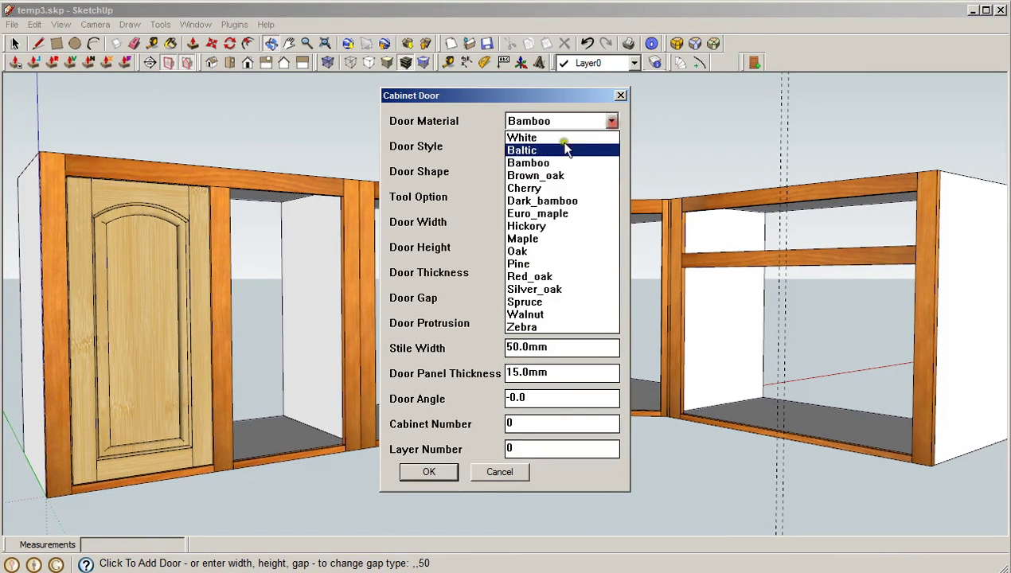
{"action": "left_click", "coordinate": [541, 187]}
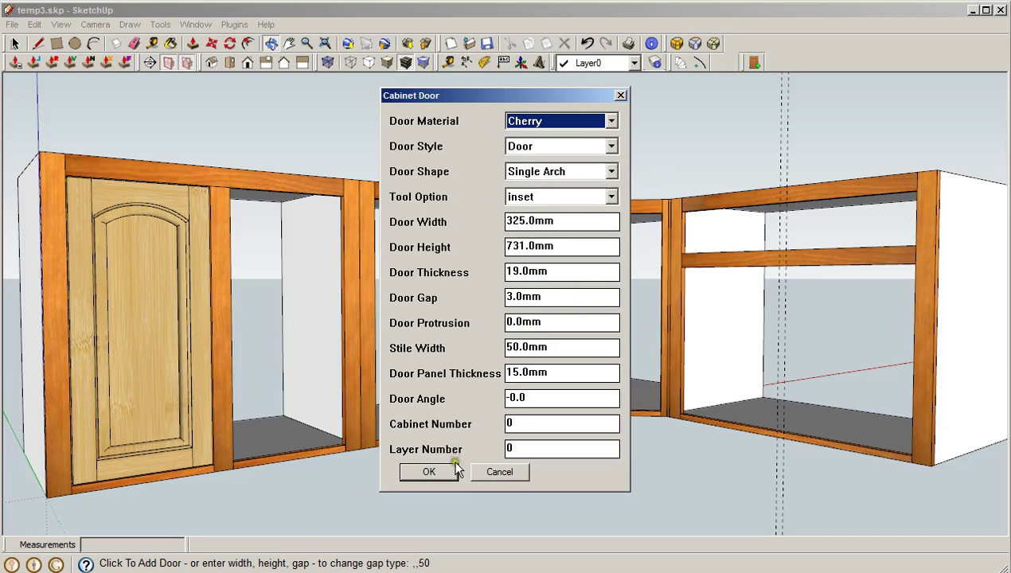
{"action": "left_click", "coordinate": [428, 473]}
Remove the bamboo door from the first opening by deleting it and undoing back past its placement.
{"action": "left_click", "coordinate": [141, 379]}
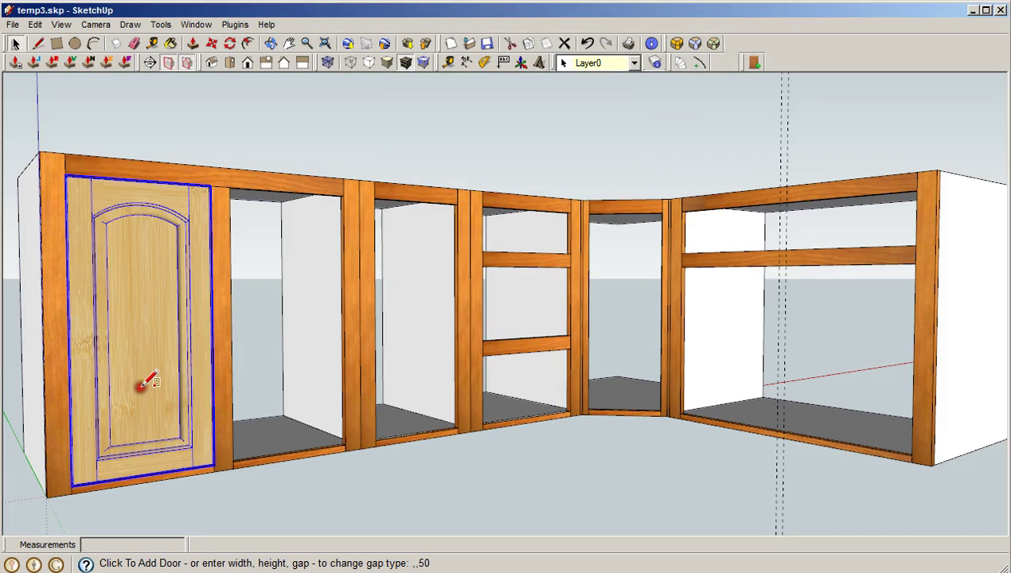
{"action": "key", "text": "Delete"}
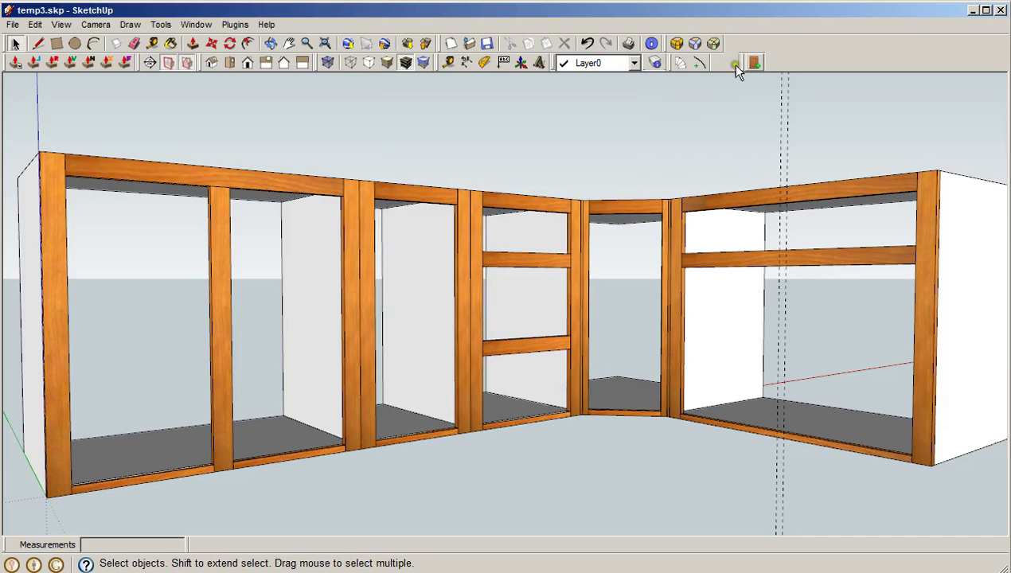
{"action": "key", "text": "ctrl+z"}
{"action": "key", "text": "ctrl+z"}
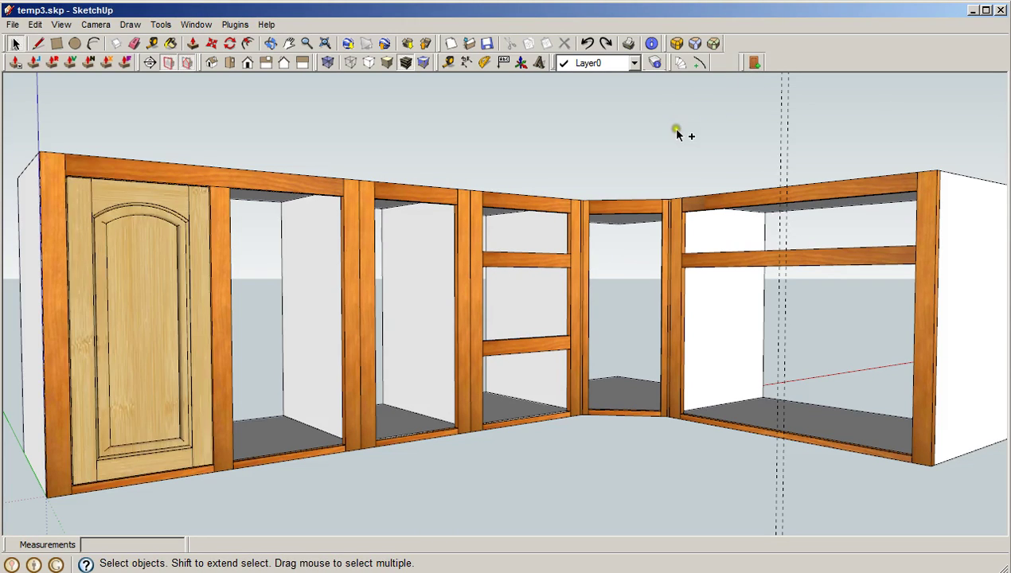
Configure the cabinet door with 19 mm protrusion, a -10 mm gap and the Single Cathedral shape.
{"action": "left_click", "coordinate": [755, 62]}
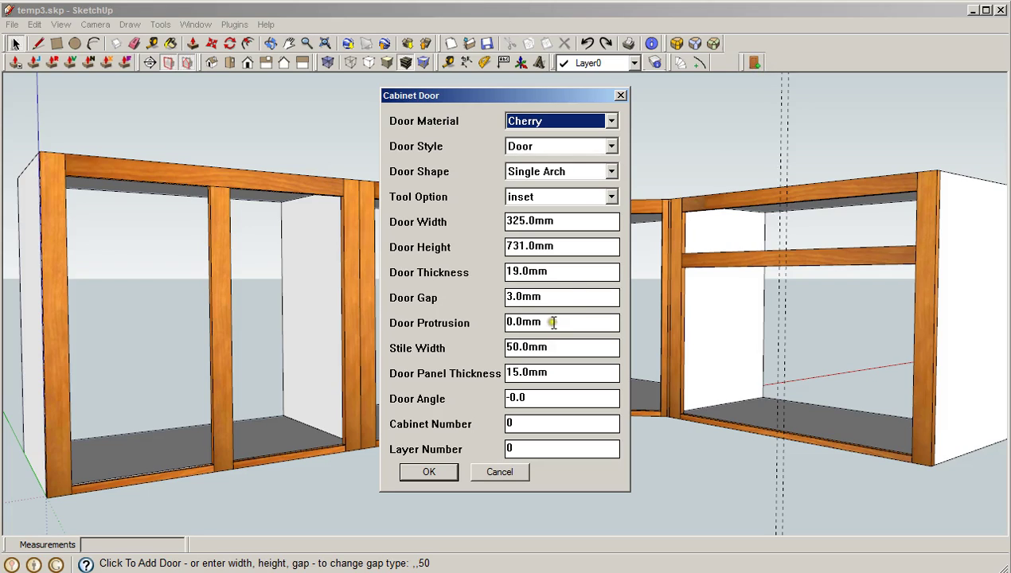
{"action": "left_click_drag", "start_coordinate": [560, 325], "coordinate": [512, 323]}
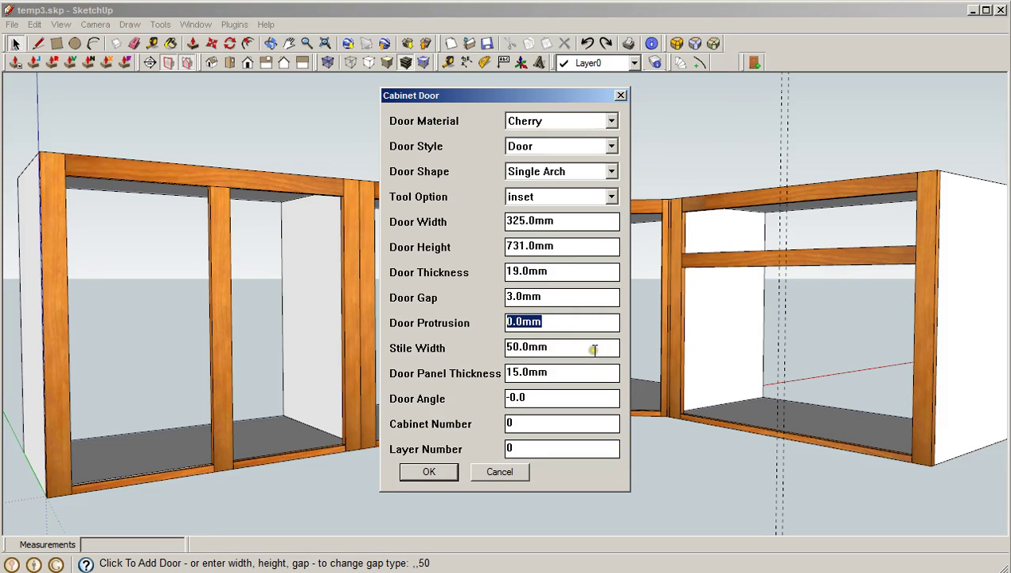
{"action": "type", "text": "19"}
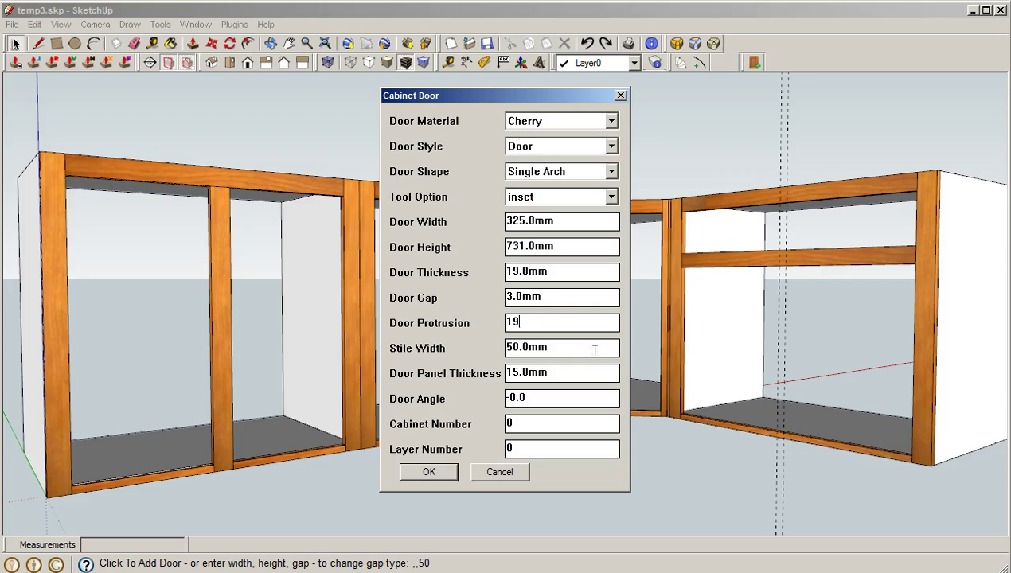
{"action": "left_click", "coordinate": [573, 350]}
{"action": "double_click", "coordinate": [576, 299]}
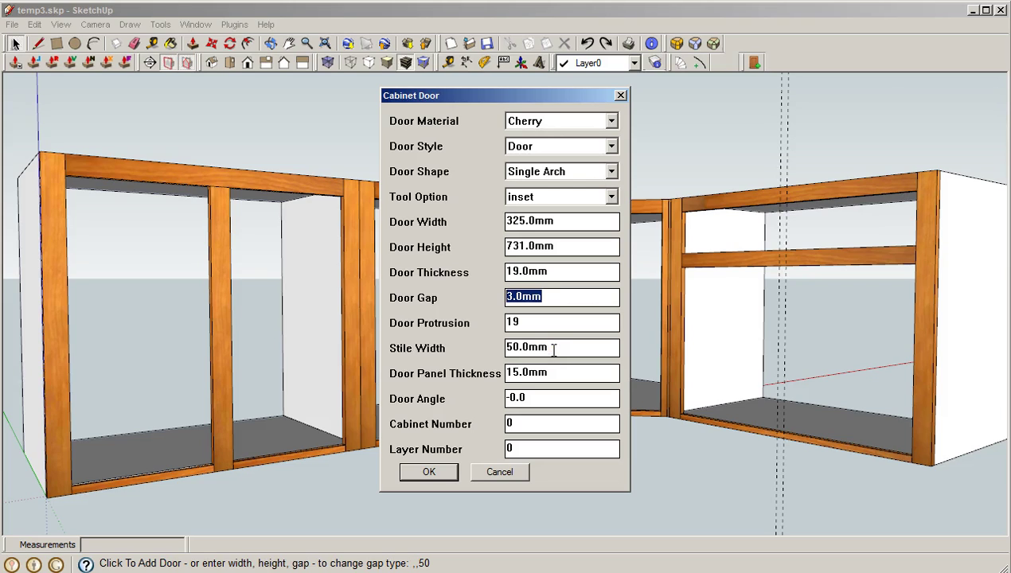
{"action": "type", "text": "-10"}
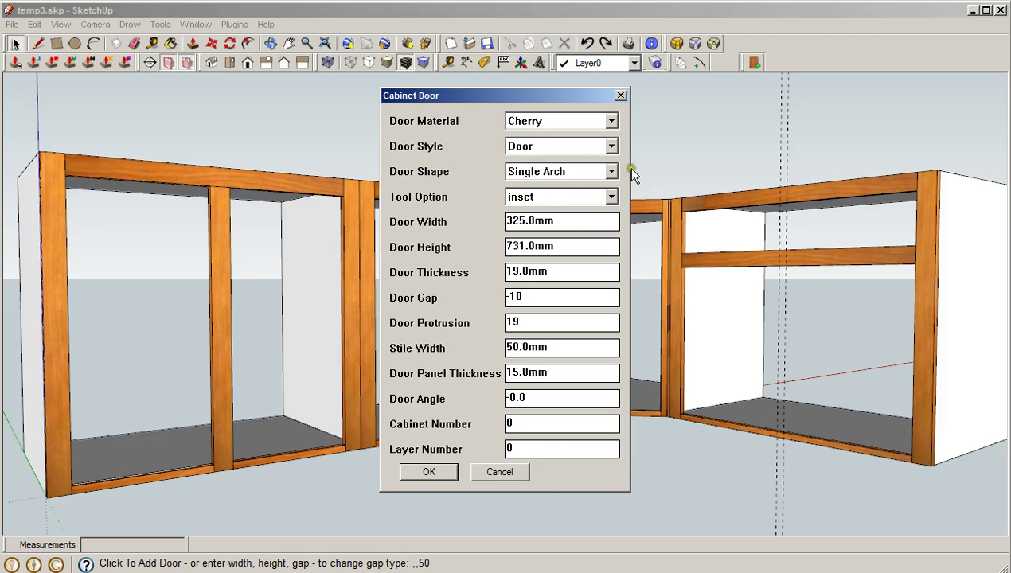
{"action": "left_click", "coordinate": [610, 171]}
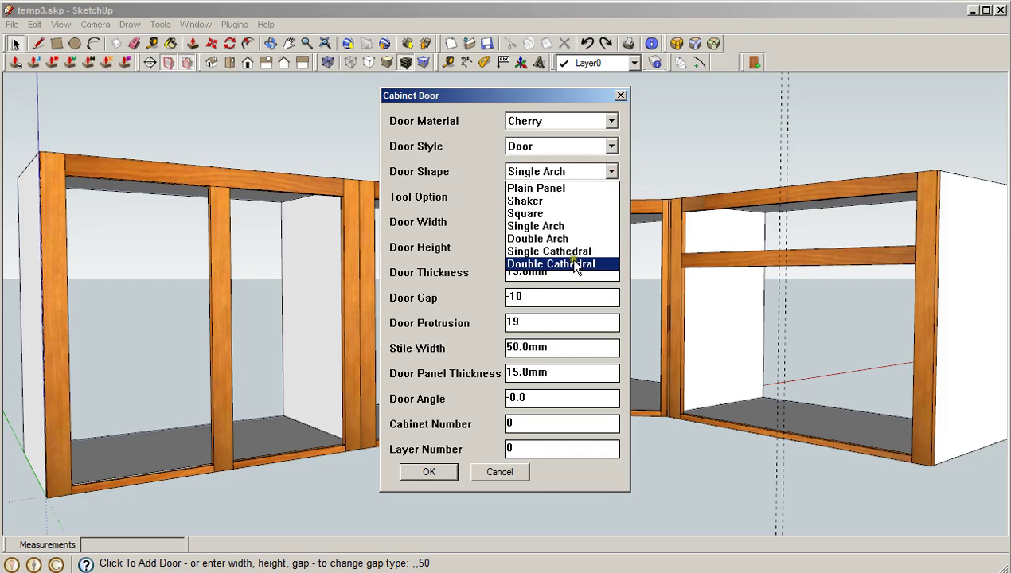
{"action": "left_click", "coordinate": [561, 251]}
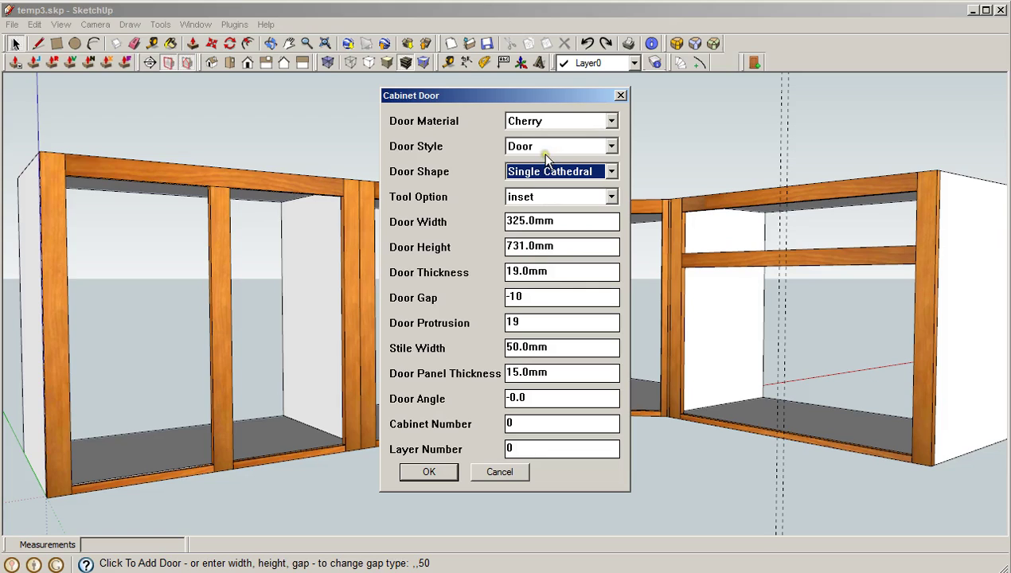
{"action": "left_click", "coordinate": [447, 476]}
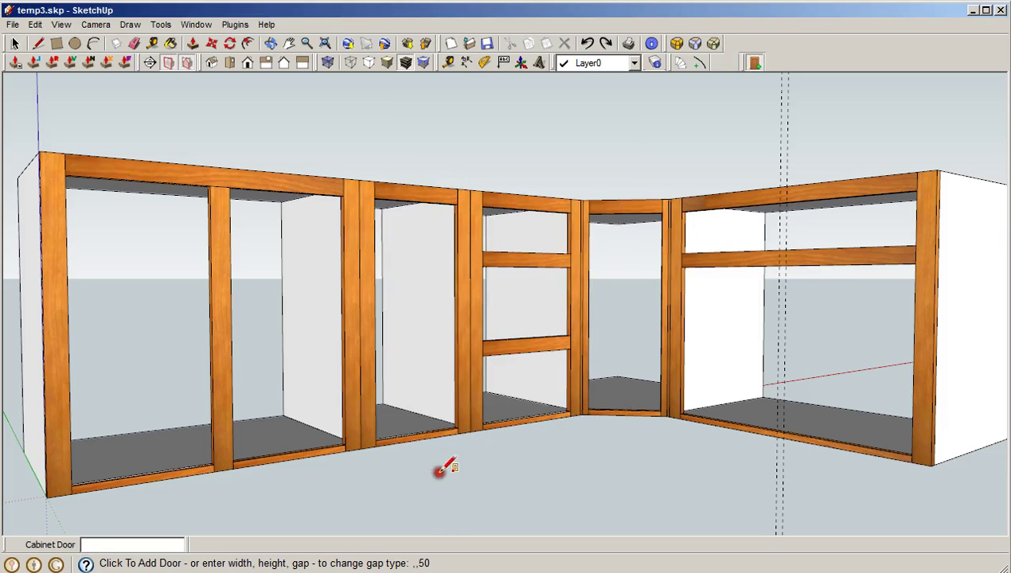
Place cherry doors over both openings of the double cabinet, the narrow cabinet beside it and the diagonal corner cabinet.
{"action": "left_click", "coordinate": [71, 484]}
{"action": "left_click", "coordinate": [213, 186]}
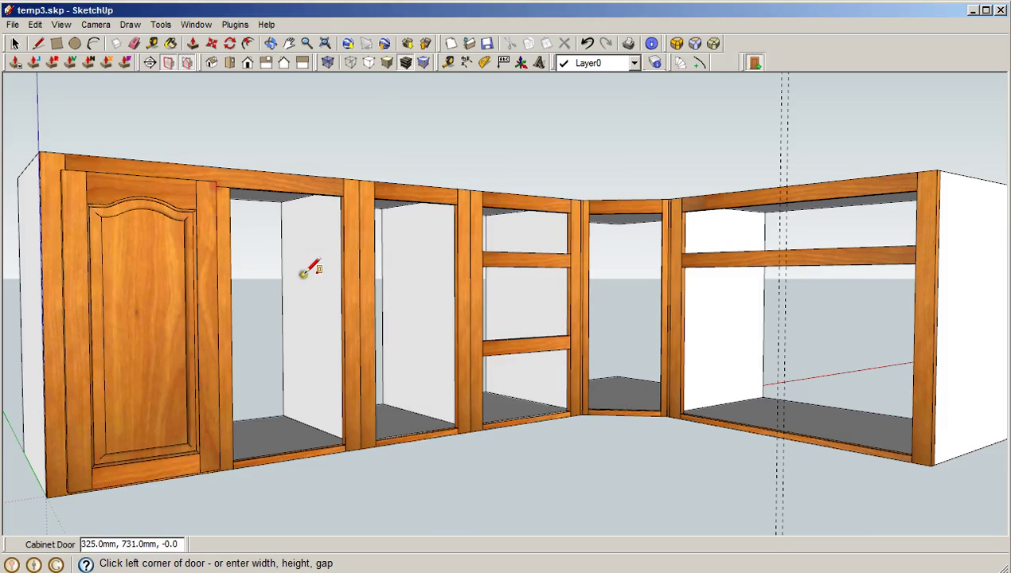
{"action": "left_click", "coordinate": [232, 462]}
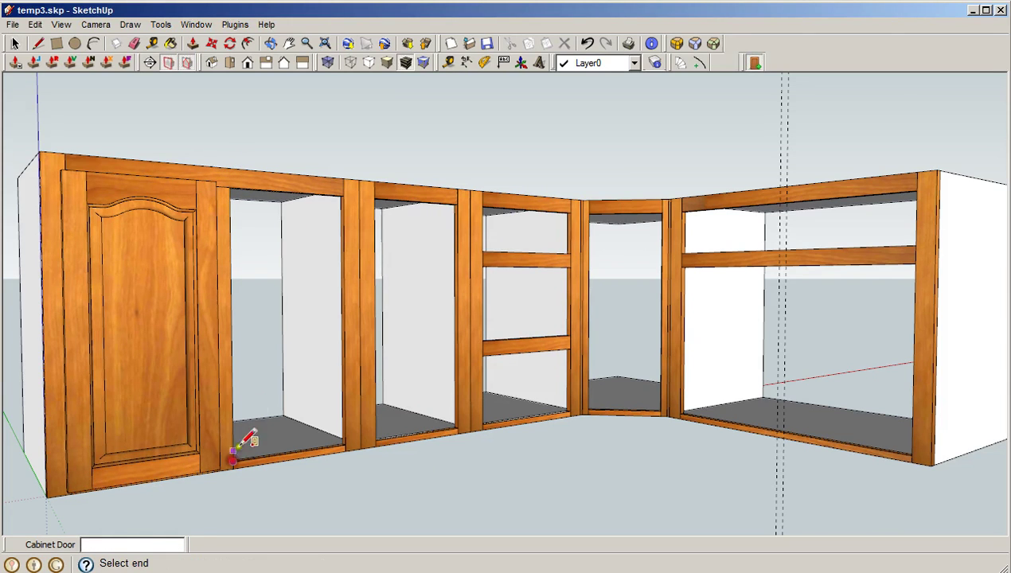
{"action": "left_click", "coordinate": [344, 191]}
{"action": "left_click", "coordinate": [378, 440]}
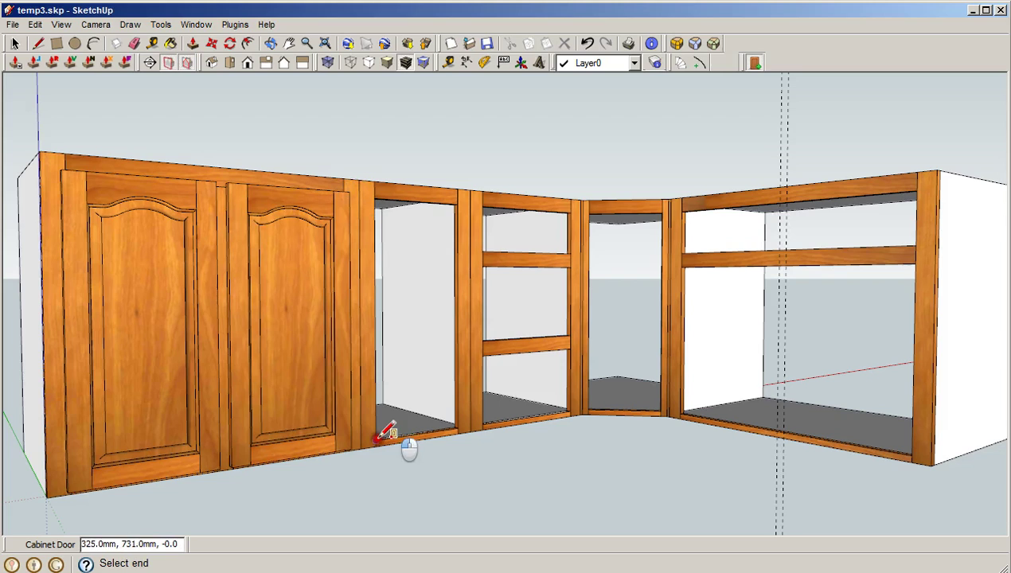
{"action": "left_click", "coordinate": [457, 197]}
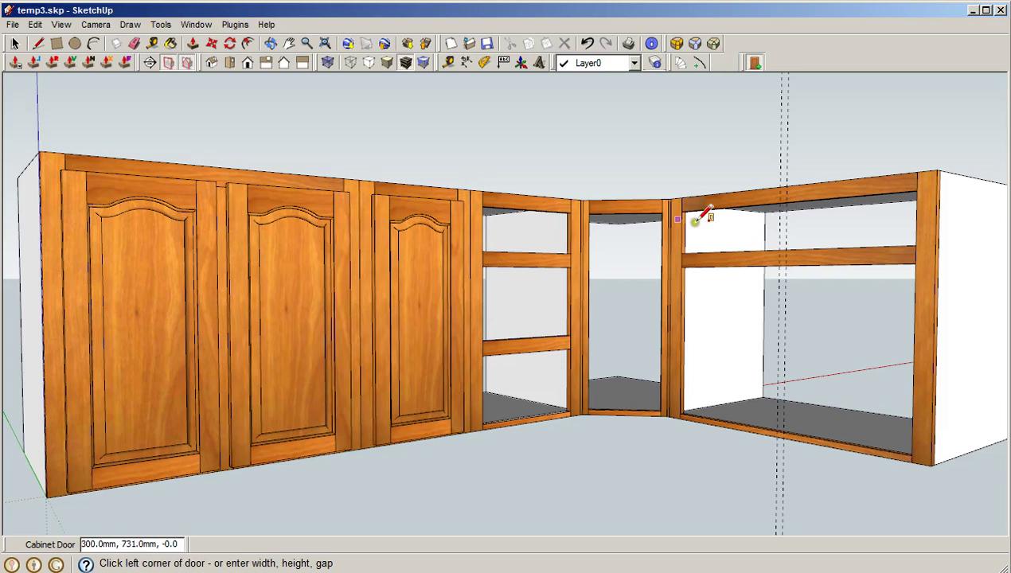
{"action": "left_click", "coordinate": [589, 409]}
{"action": "left_click", "coordinate": [666, 208]}
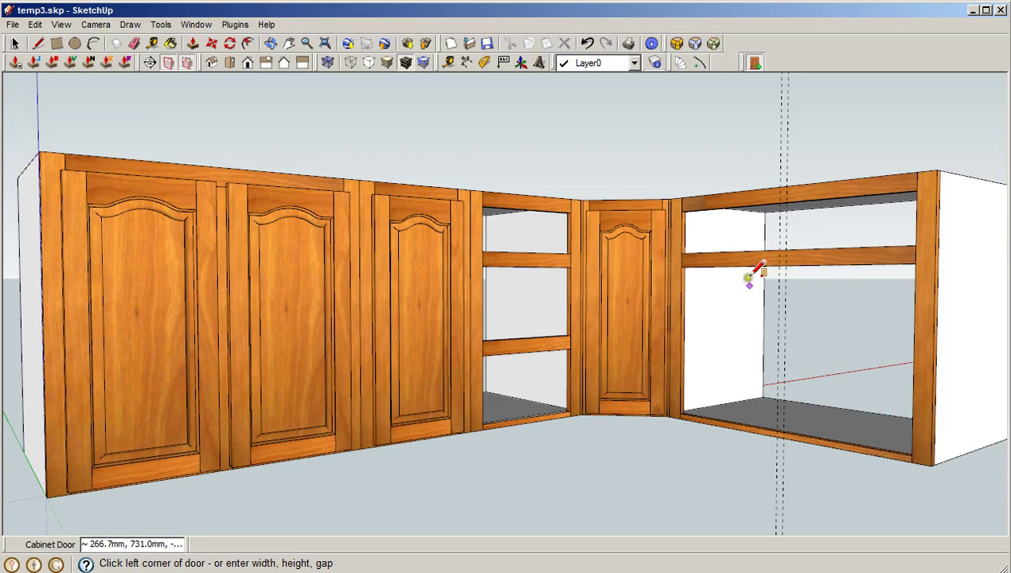
{"action": "left_click", "coordinate": [272, 43]}
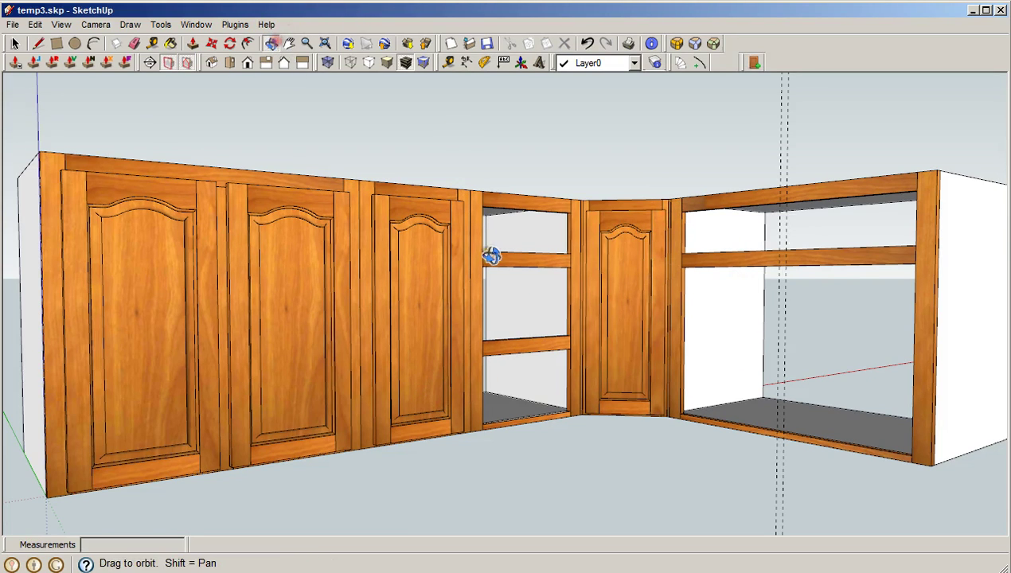
Measure the spacing between the two vertical guide lines at the middle rail of the wide cabinet beside the corner unit.
{"action": "left_click_drag", "start_coordinate": [491, 255], "coordinate": [623, 301]}
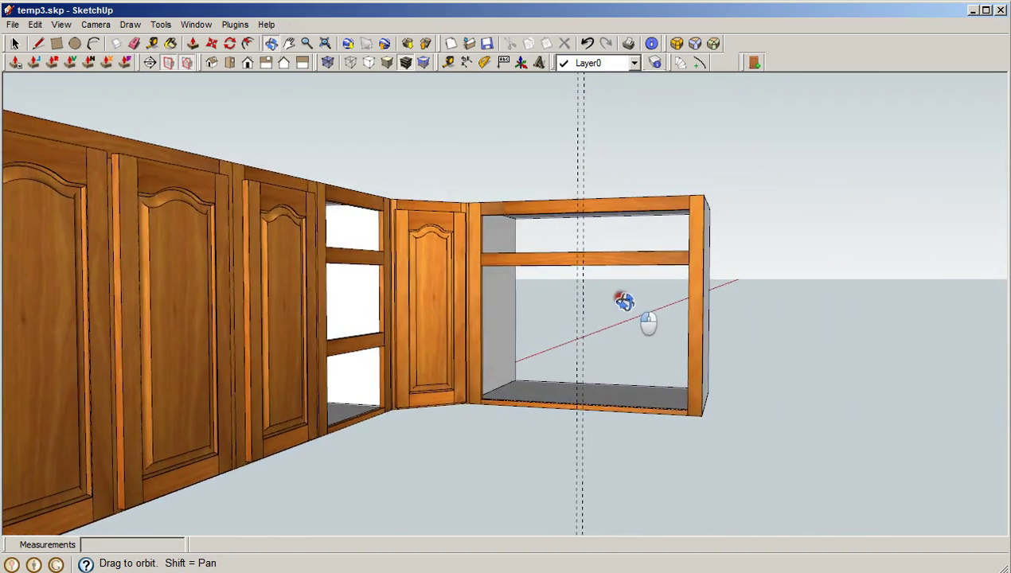
{"action": "scroll", "coordinate": [623, 301], "scroll_direction": "up", "scroll_amount": 6}
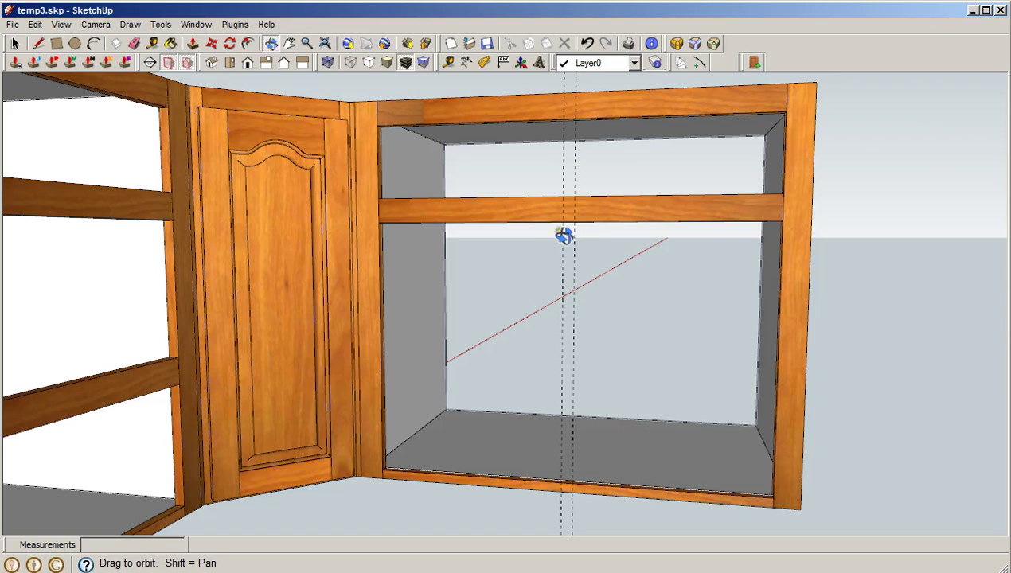
{"action": "key", "text": "t"}
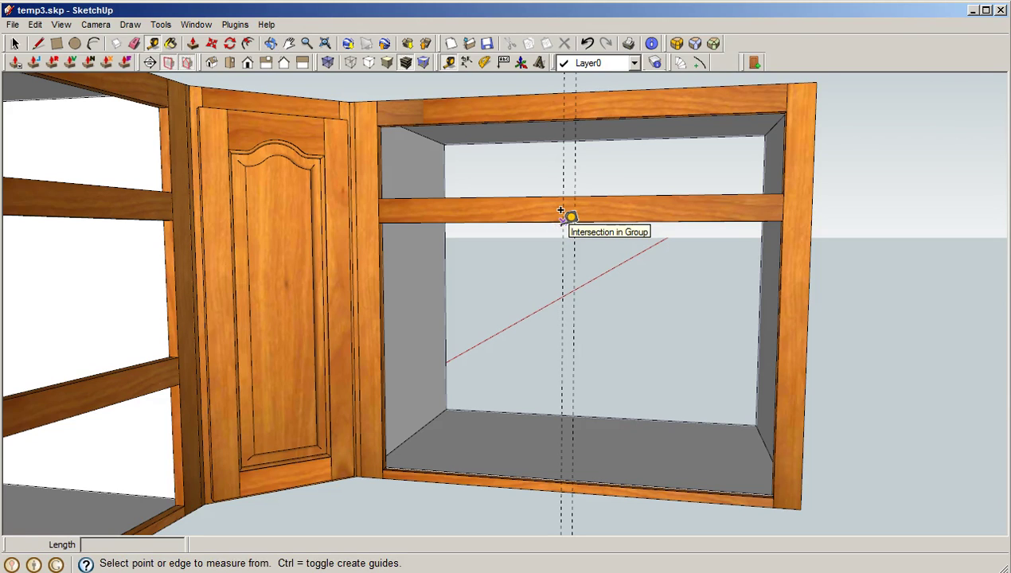
{"action": "left_click", "coordinate": [561, 211]}
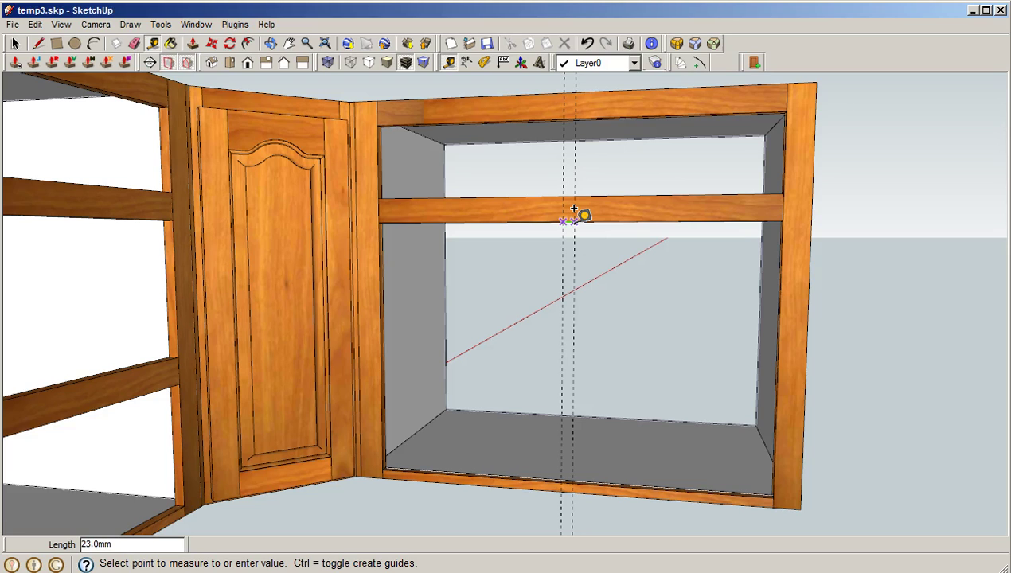
{"action": "left_click", "coordinate": [659, 222]}
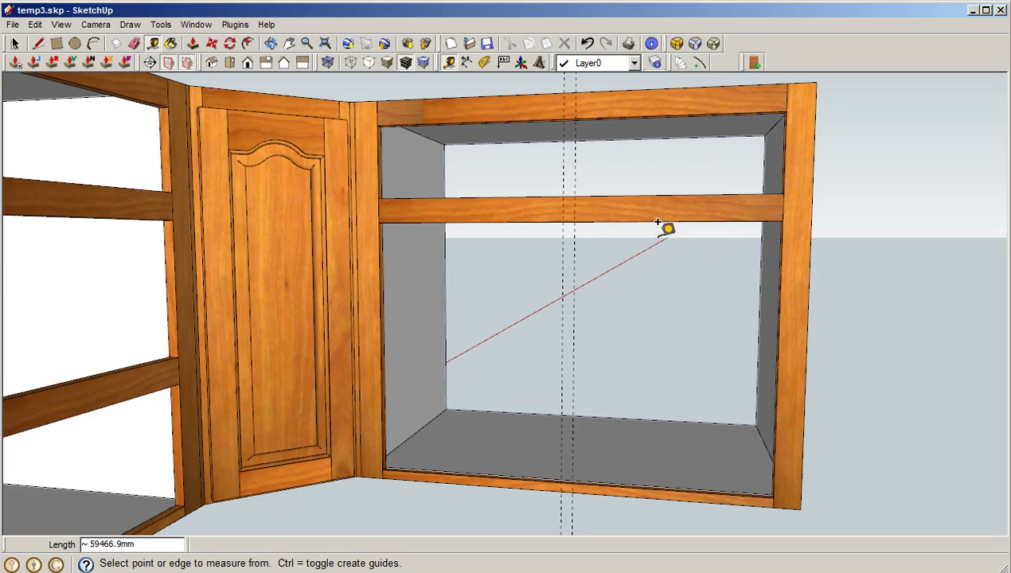
Place two inset-option cherry Single Cathedral doors side by side over the wide cabinet's lower opening, dividing them at the two guide lines.
{"action": "left_click", "coordinate": [753, 64]}
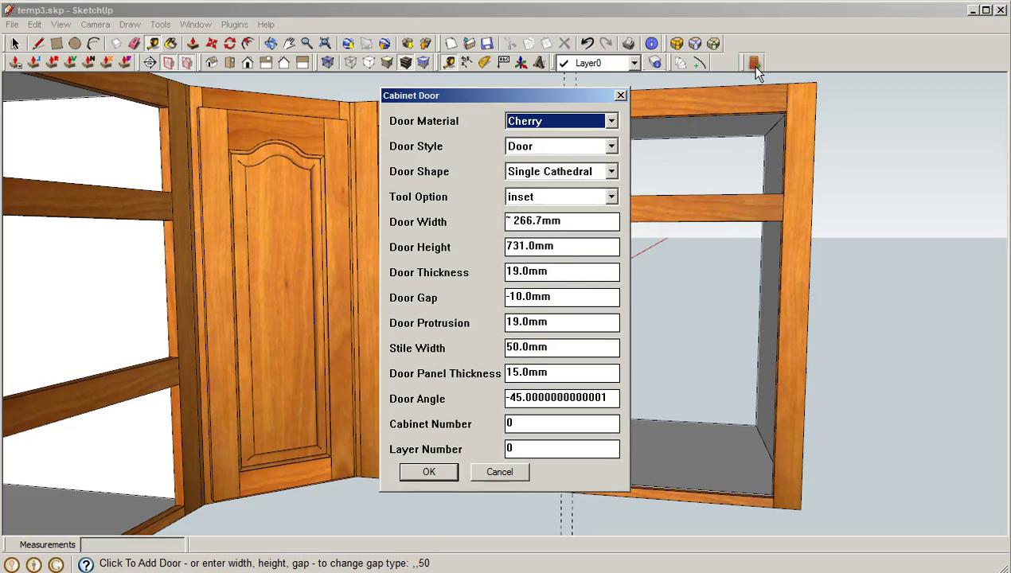
{"action": "left_click", "coordinate": [443, 471]}
{"action": "left_click", "coordinate": [382, 469]}
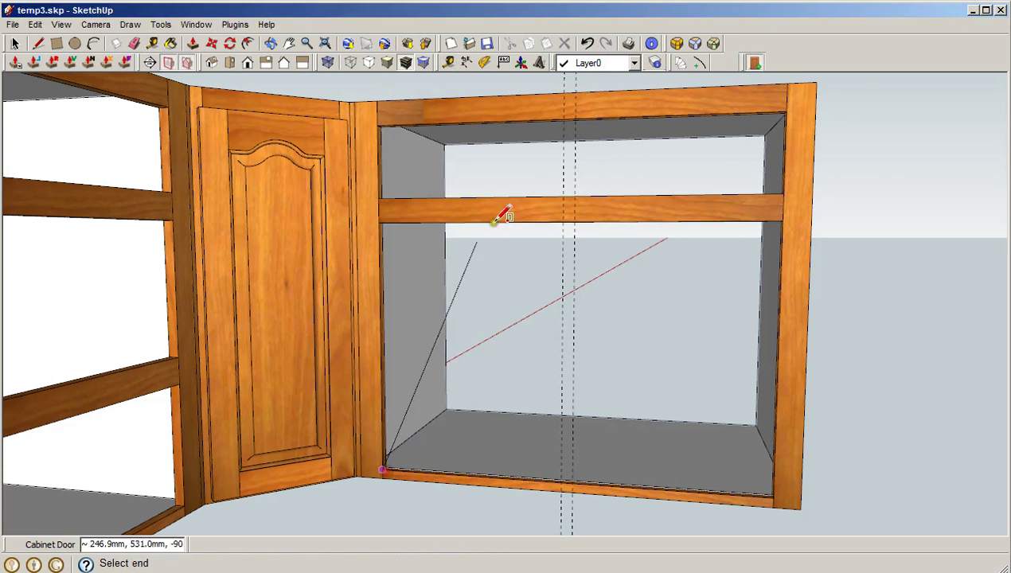
{"action": "left_click", "coordinate": [563, 220]}
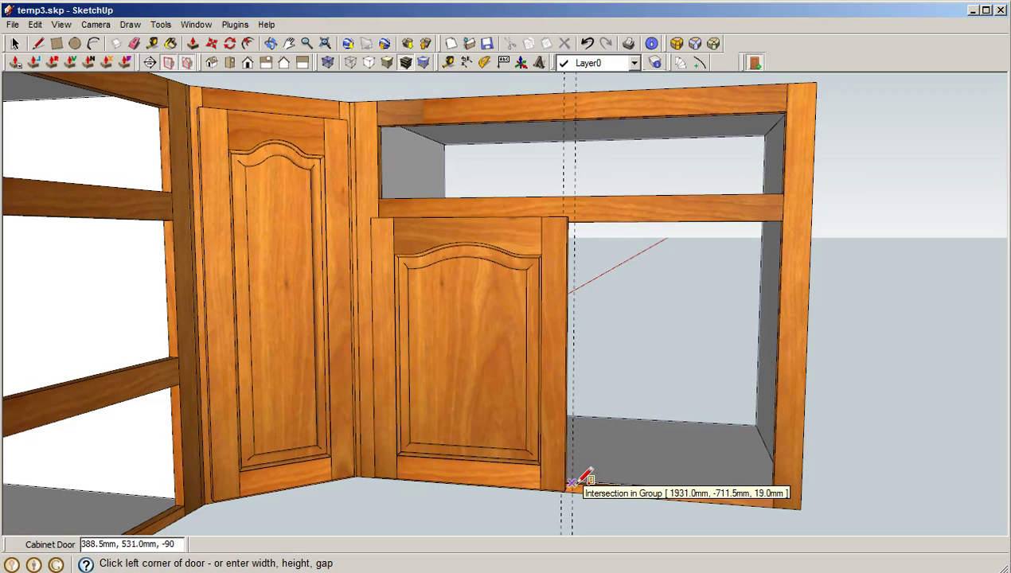
{"action": "left_click", "coordinate": [572, 482]}
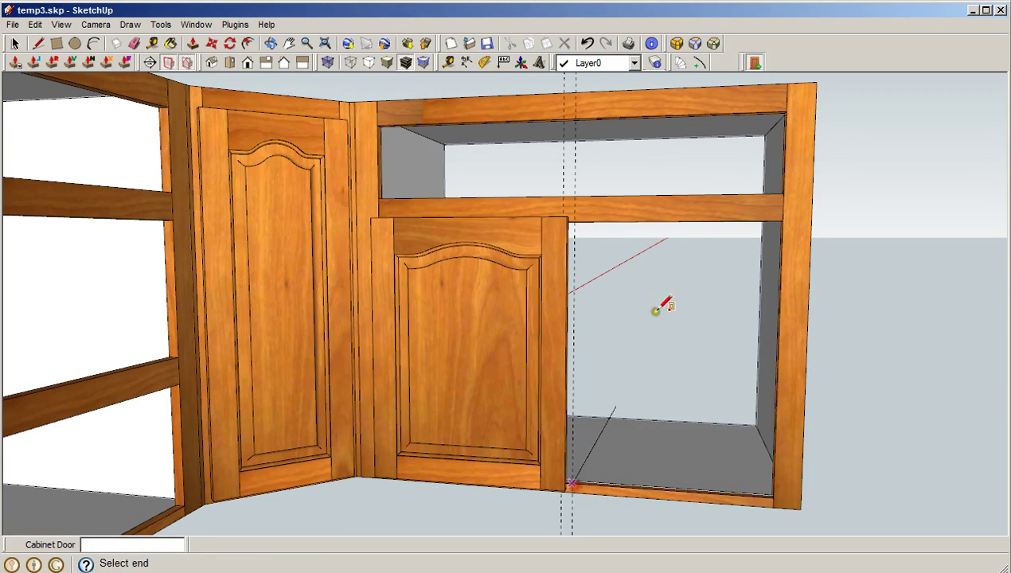
{"action": "left_click", "coordinate": [784, 221]}
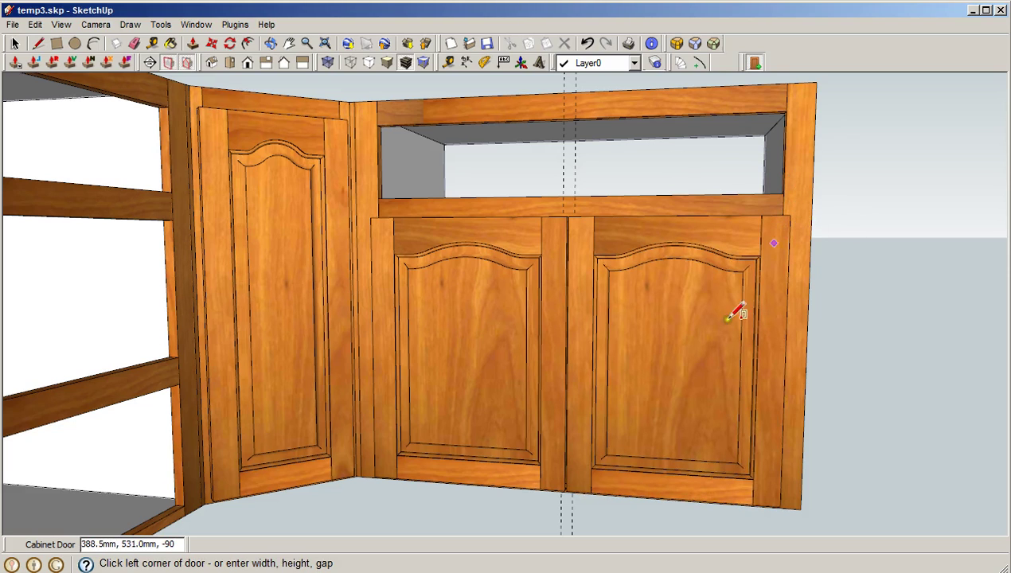
Examine the gap between the wide cabinet's two doors and their overlap on the face frame.
{"action": "scroll", "coordinate": [539, 430], "scroll_direction": "up", "scroll_amount": 5}
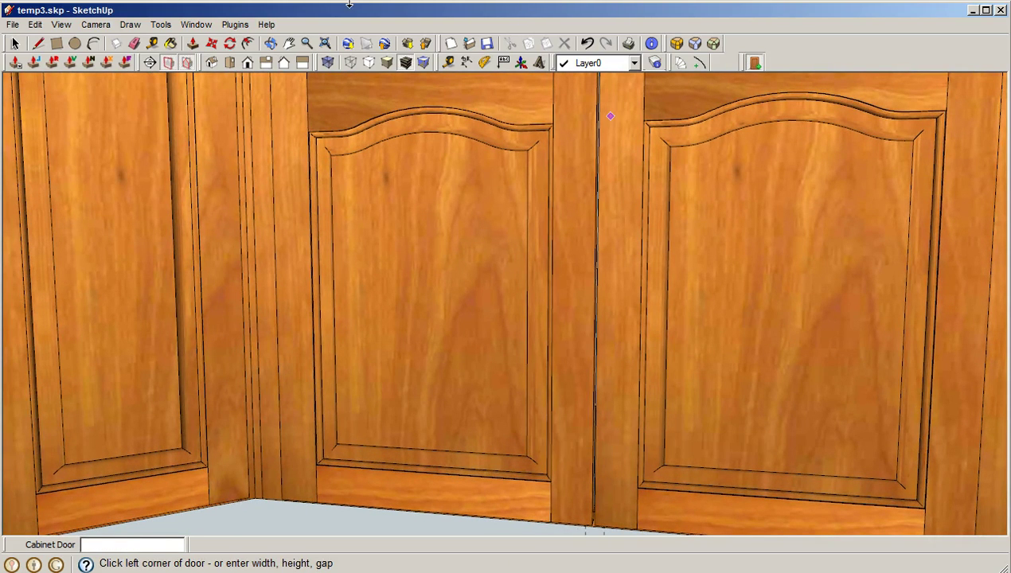
{"action": "left_click", "coordinate": [270, 44]}
{"action": "left_click_drag", "start_coordinate": [342, 119], "coordinate": [618, 239]}
{"action": "scroll", "coordinate": [623, 213], "scroll_direction": "up", "scroll_amount": 5}
{"action": "left_click_drag", "start_coordinate": [649, 191], "coordinate": [633, 214]}
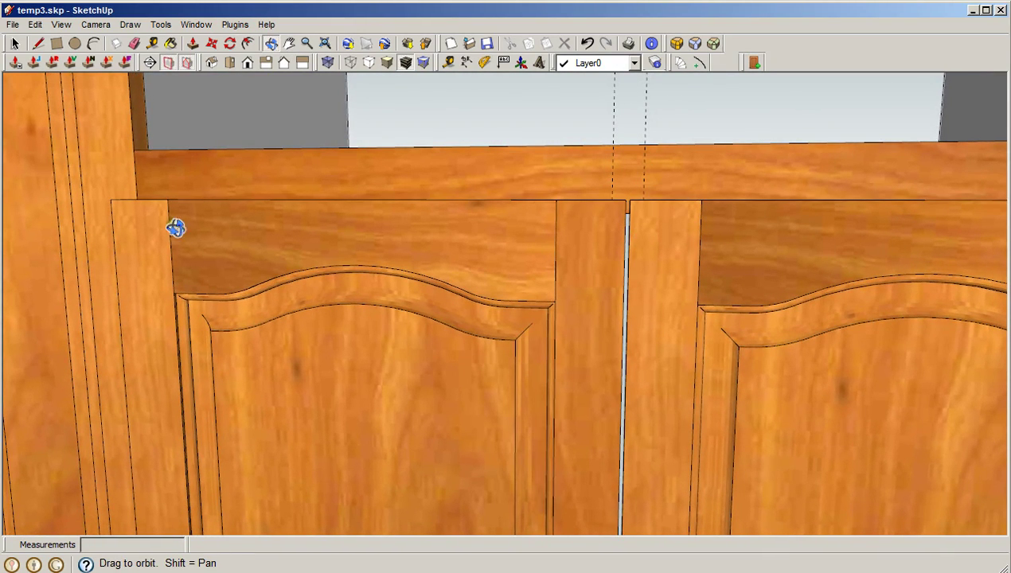
{"action": "middle_click_drag", "start_coordinate": [185, 239], "coordinate": [376, 284]}
{"action": "mouse_move", "coordinate": [535, 255]}
{"action": "middle_mouse_down"}
{"action": "mouse_move", "coordinate": [495, 296]}
{"action": "mouse_move", "coordinate": [525, 263]}
{"action": "middle_mouse_up"}
Set the door style to Drawer and place a cherry drawer front over the wide cabinet's upper opening.
{"action": "left_click", "coordinate": [755, 63]}
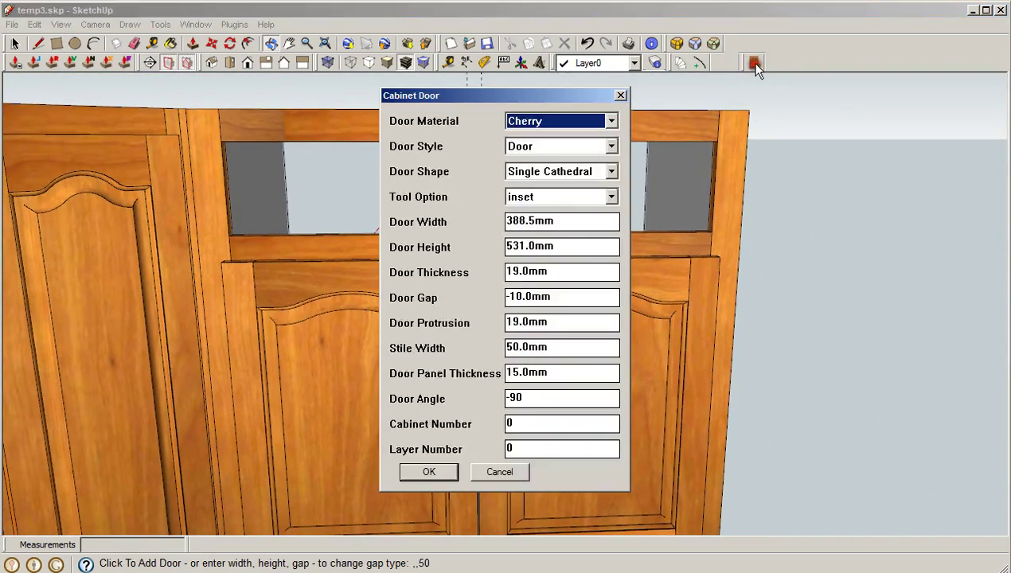
{"action": "left_click", "coordinate": [611, 147]}
{"action": "left_click", "coordinate": [538, 172]}
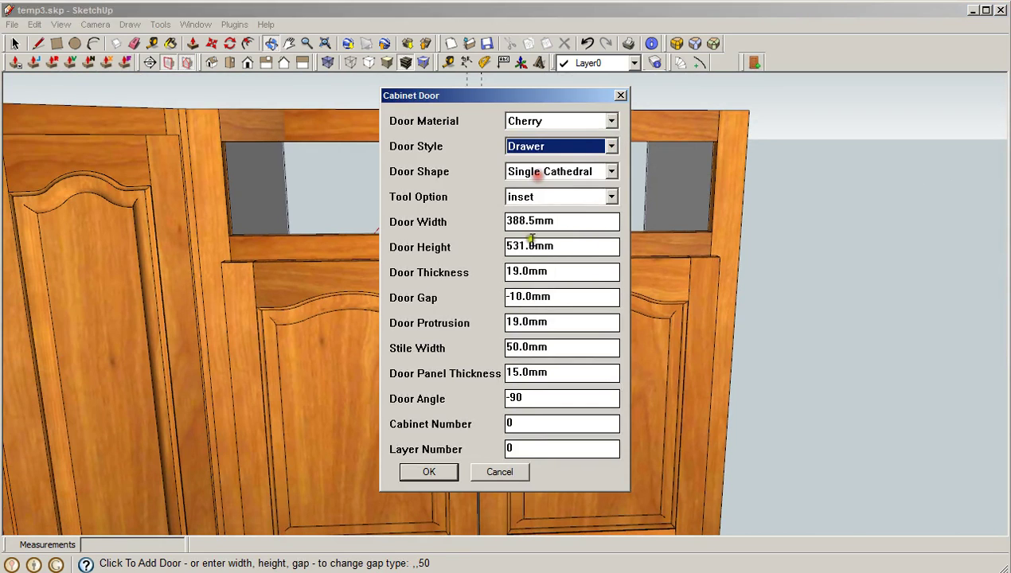
{"action": "left_click", "coordinate": [430, 472]}
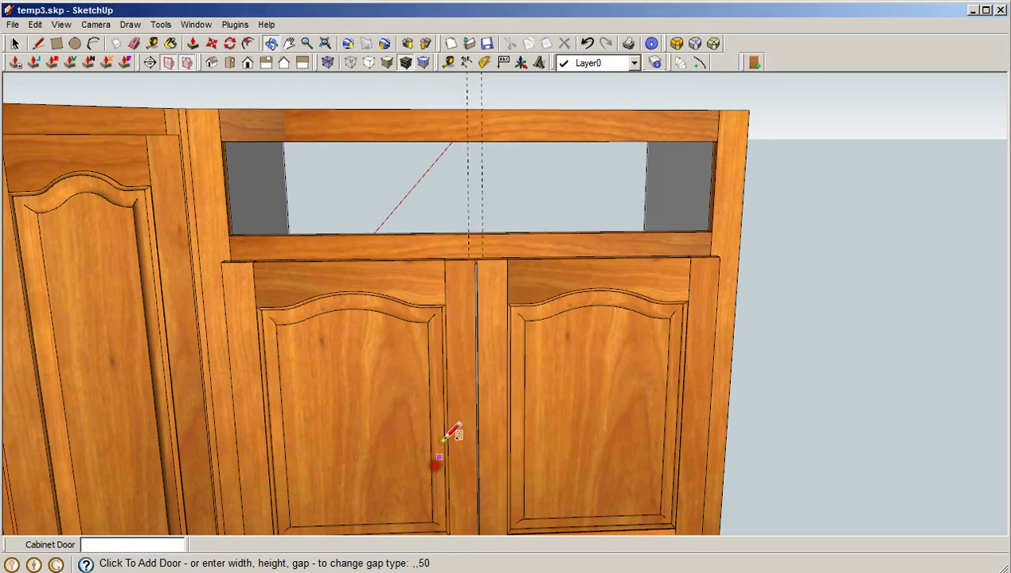
{"action": "left_click", "coordinate": [229, 235]}
{"action": "left_click", "coordinate": [720, 140]}
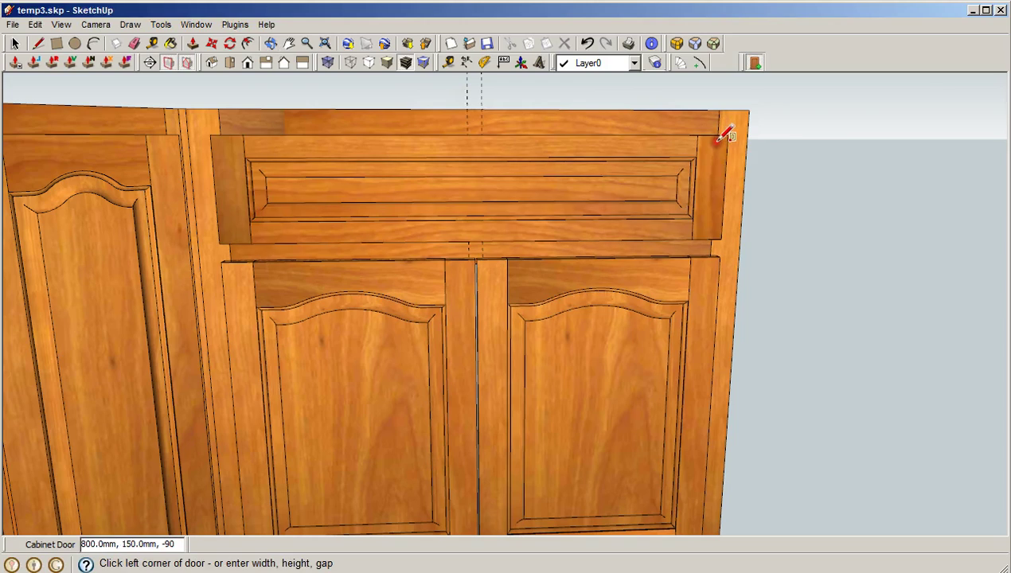
Place cherry drawer fronts over the three stacked openings of the drawer cabinet beside the corner unit, working from bottom to top.
{"action": "left_click", "coordinate": [270, 43]}
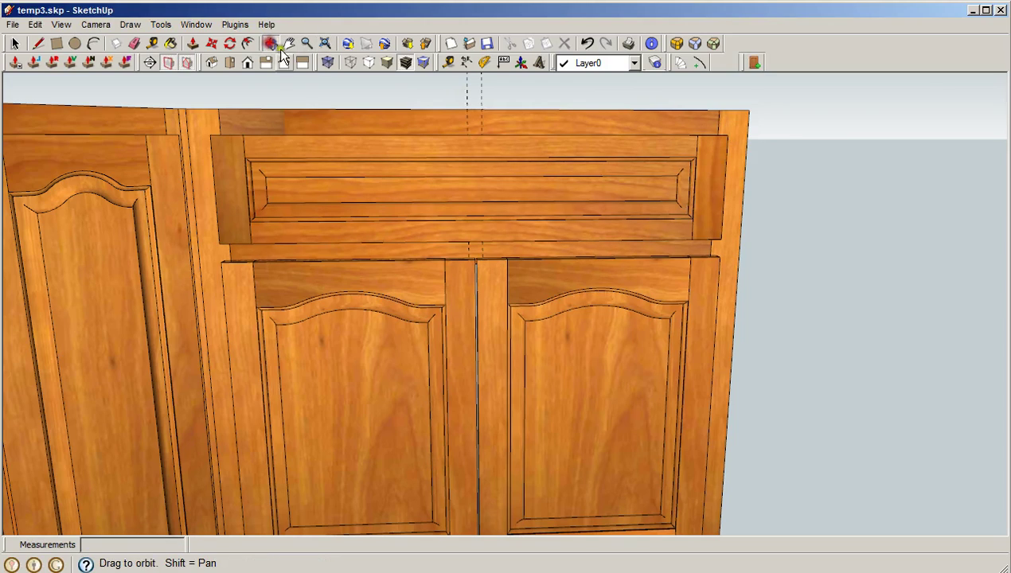
{"action": "left_click_drag", "start_coordinate": [274, 267], "coordinate": [391, 294]}
{"action": "middle_click_drag", "start_coordinate": [383, 288], "coordinate": [402, 230], "text": "shift"}
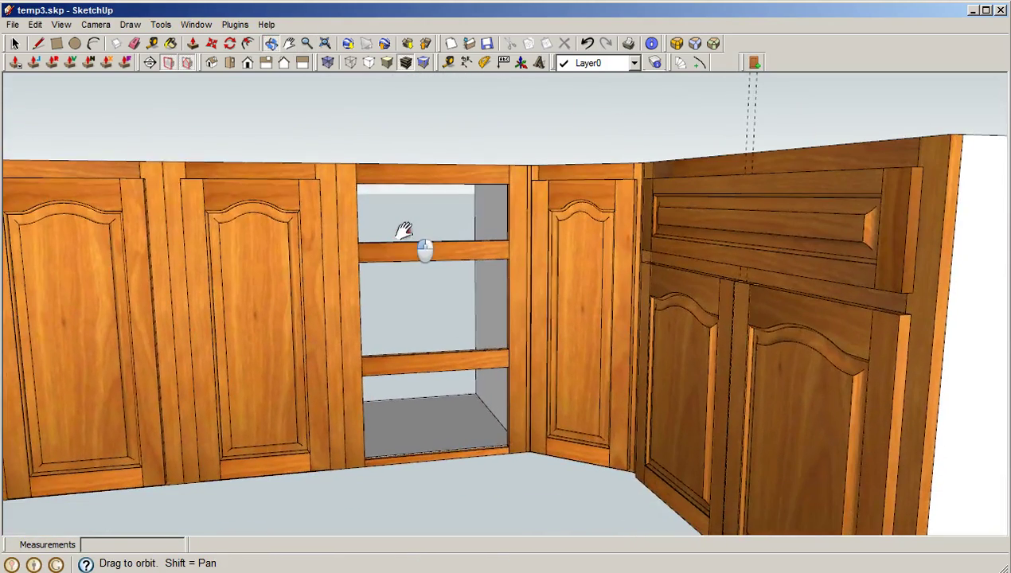
{"action": "scroll", "coordinate": [411, 313], "scroll_direction": "up", "scroll_amount": 3}
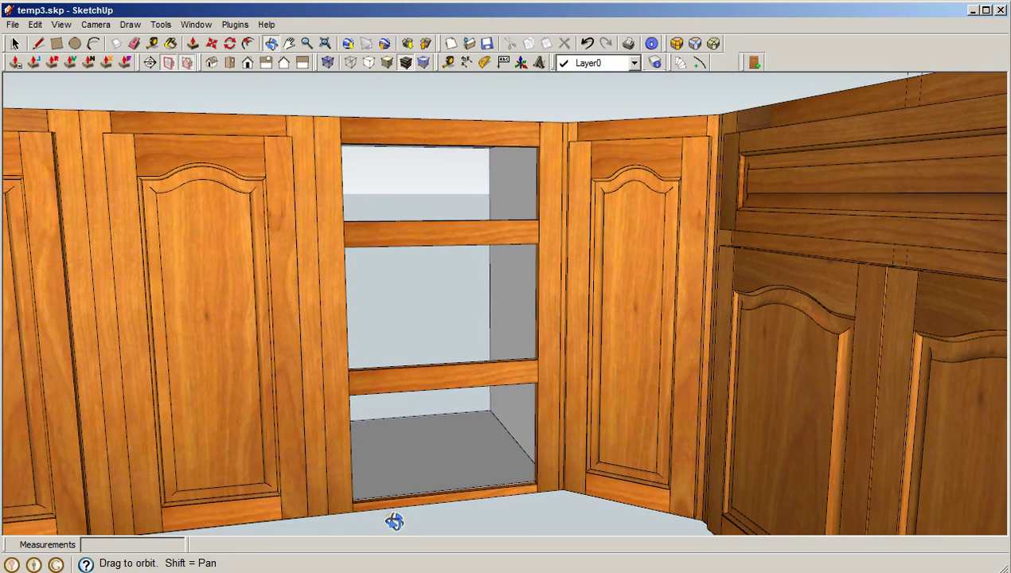
{"action": "key", "text": "l"}
{"action": "left_click", "coordinate": [352, 504]}
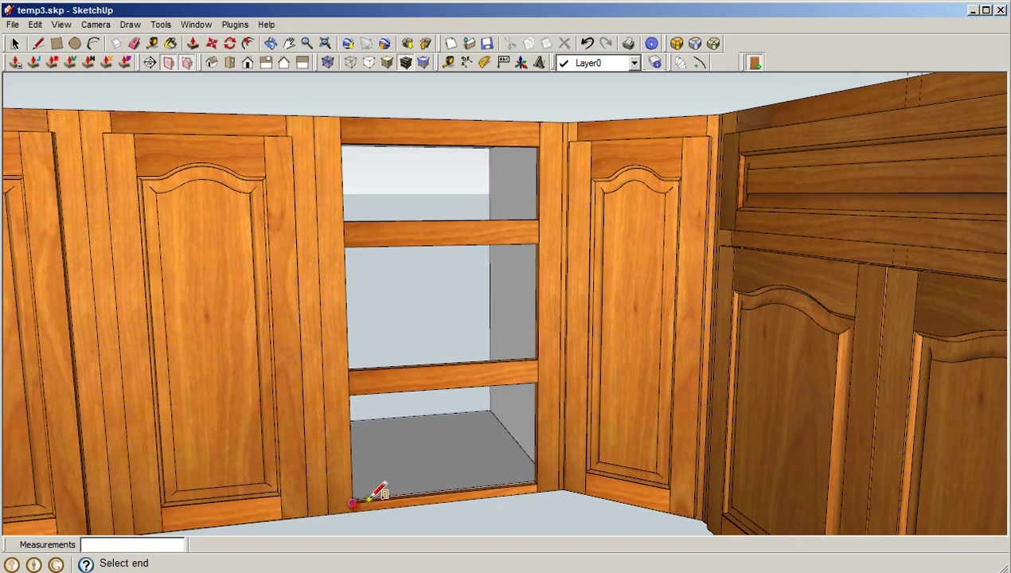
{"action": "left_click", "coordinate": [546, 371]}
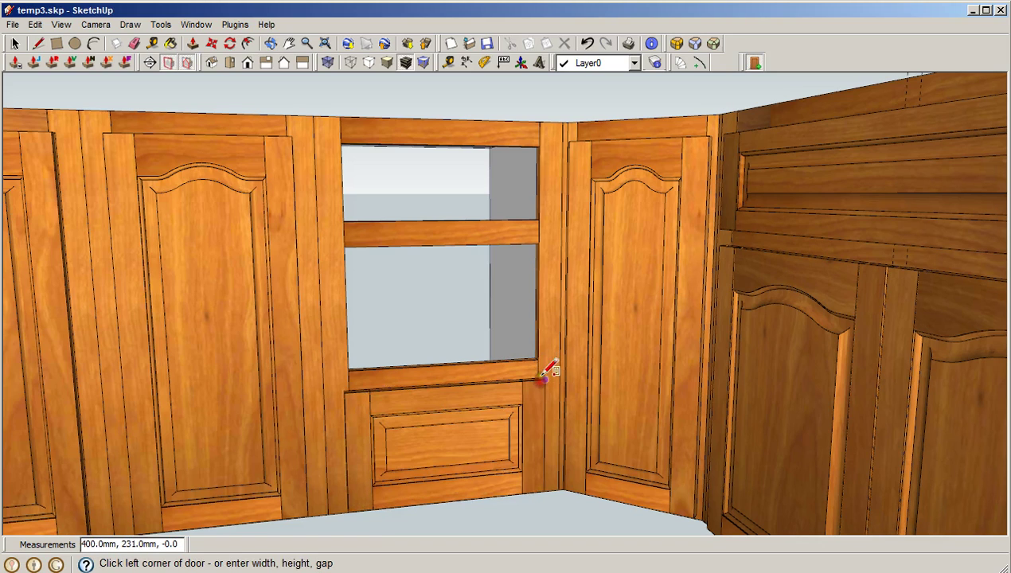
{"action": "left_click", "coordinate": [352, 369]}
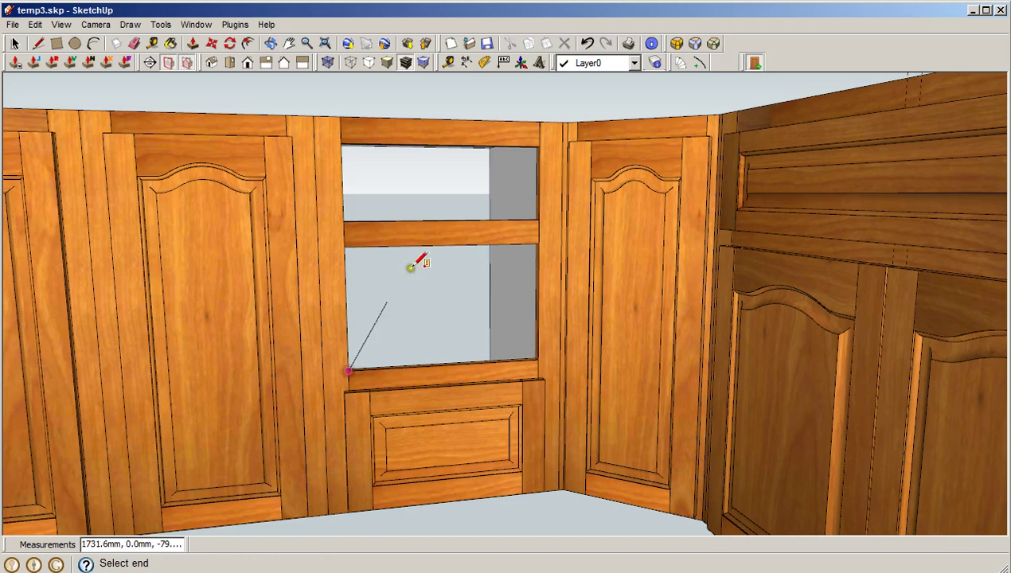
{"action": "left_click", "coordinate": [548, 233]}
{"action": "left_click", "coordinate": [346, 220]}
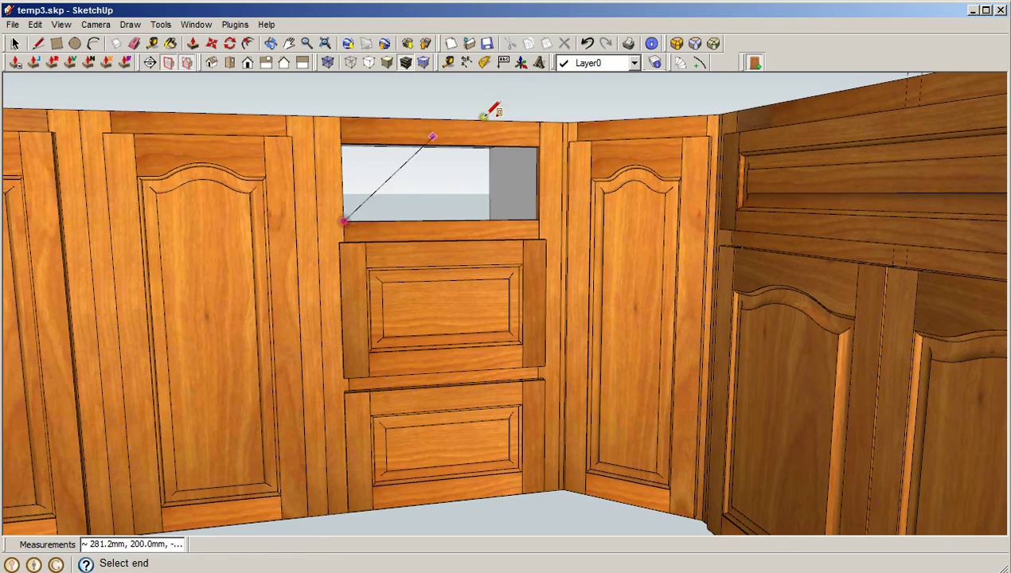
{"action": "left_click", "coordinate": [547, 135]}
Inspect the doors and drawer fronts across the whole cabinet run from different angles.
{"action": "scroll", "coordinate": [567, 129], "scroll_direction": "down", "scroll_amount": 4}
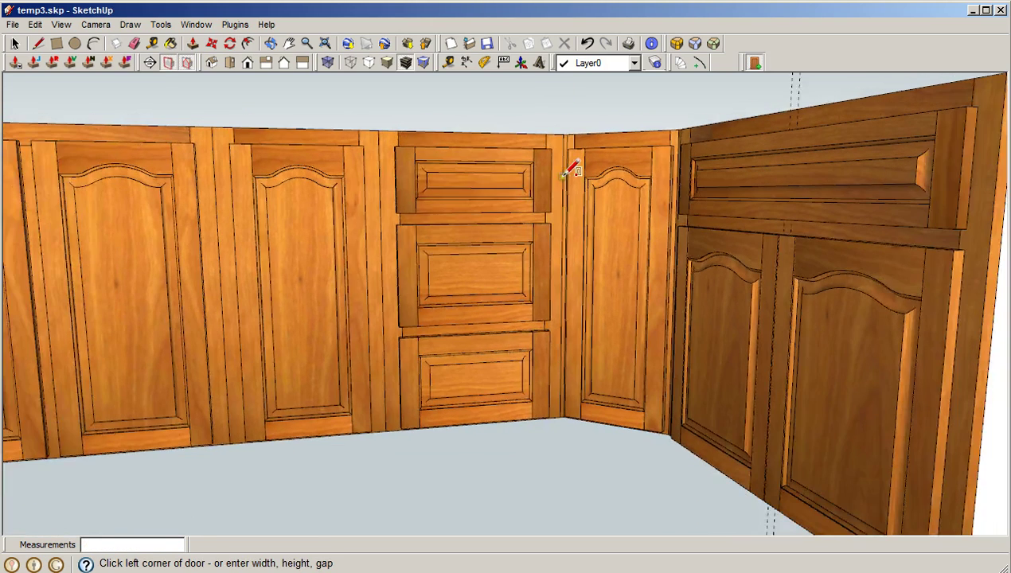
{"action": "middle_click_drag", "start_coordinate": [460, 147], "coordinate": [500, 281]}
{"action": "key", "text": "space"}
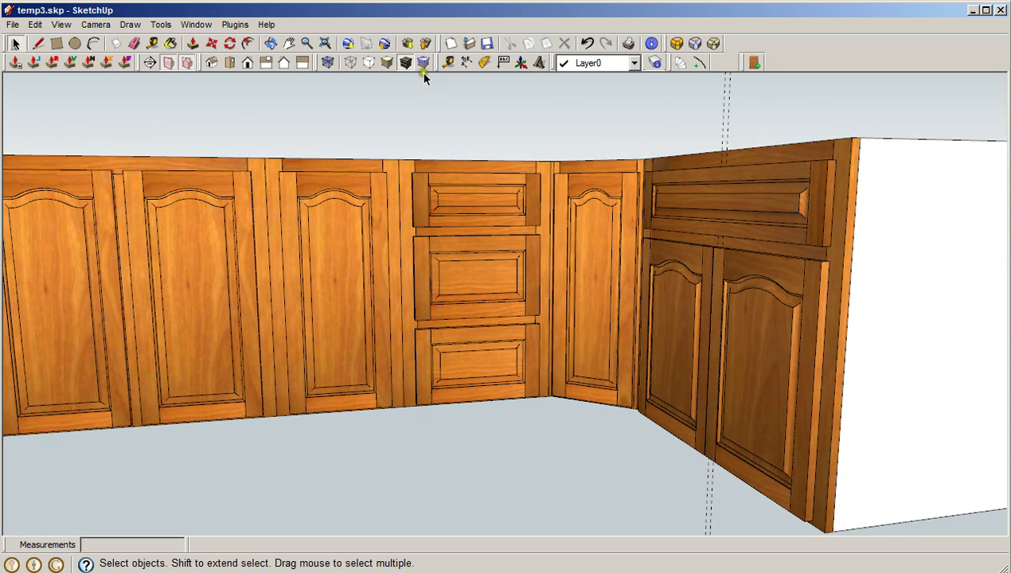
{"action": "scroll", "coordinate": [509, 341], "scroll_direction": "down", "scroll_amount": 1}
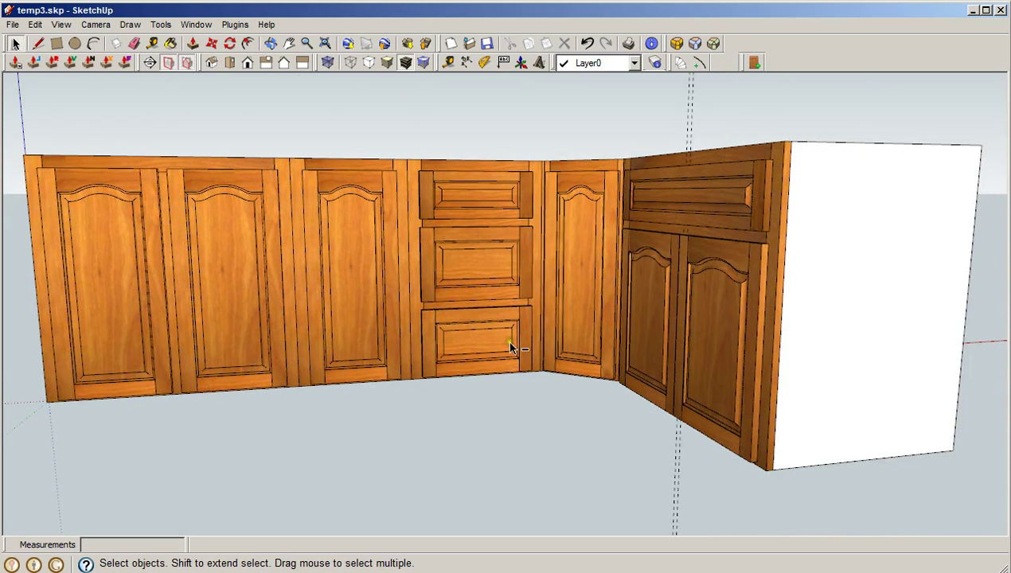
{"action": "left_click", "coordinate": [271, 43]}
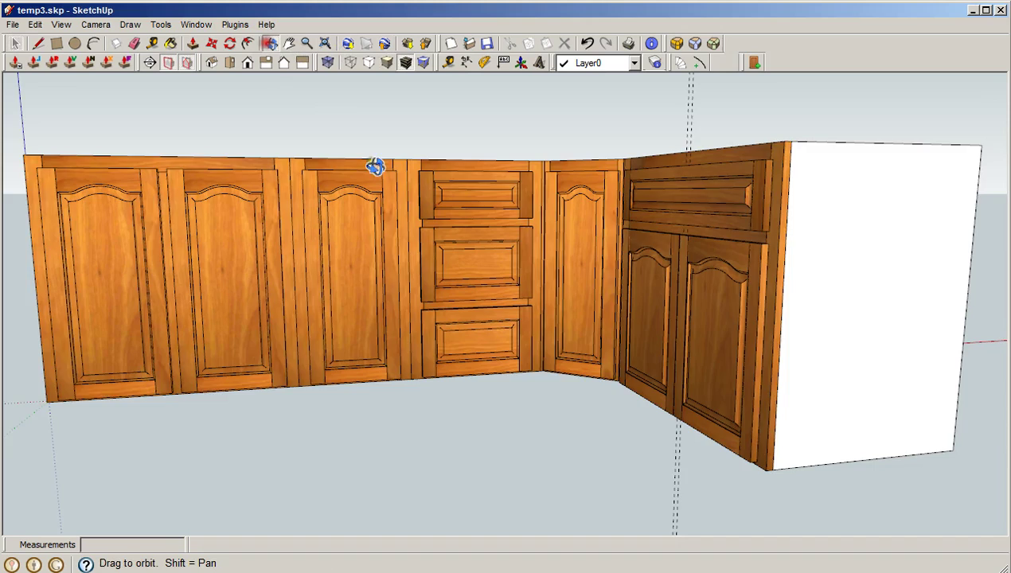
{"action": "left_click_drag", "start_coordinate": [376, 165], "coordinate": [529, 203]}
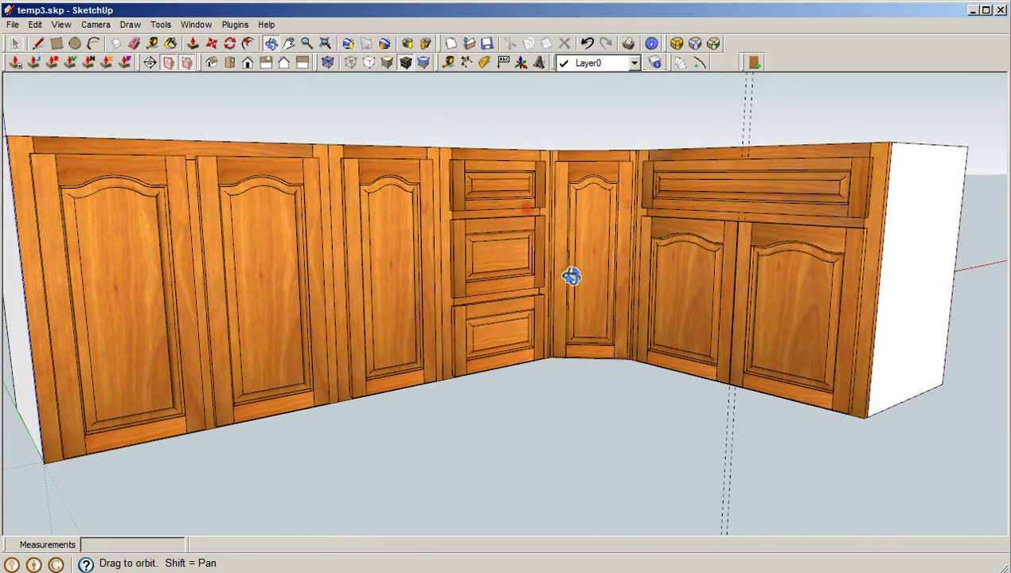